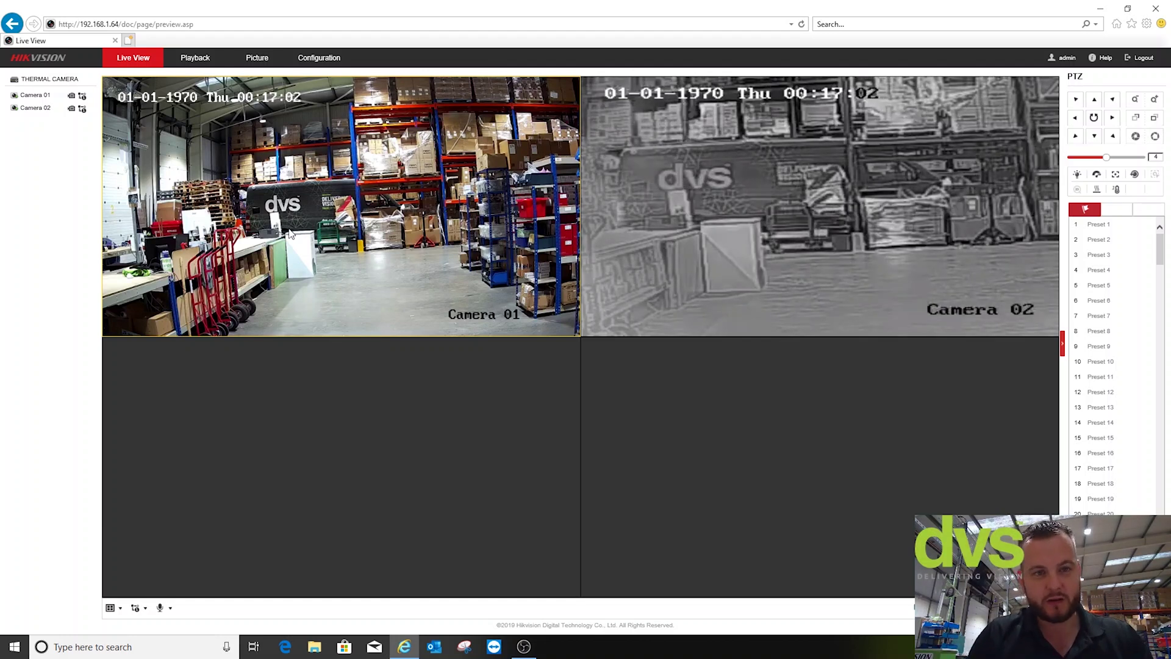
Open the camera's configuration and review the VCA resource type options under system maintenance.
left_click(329, 57)
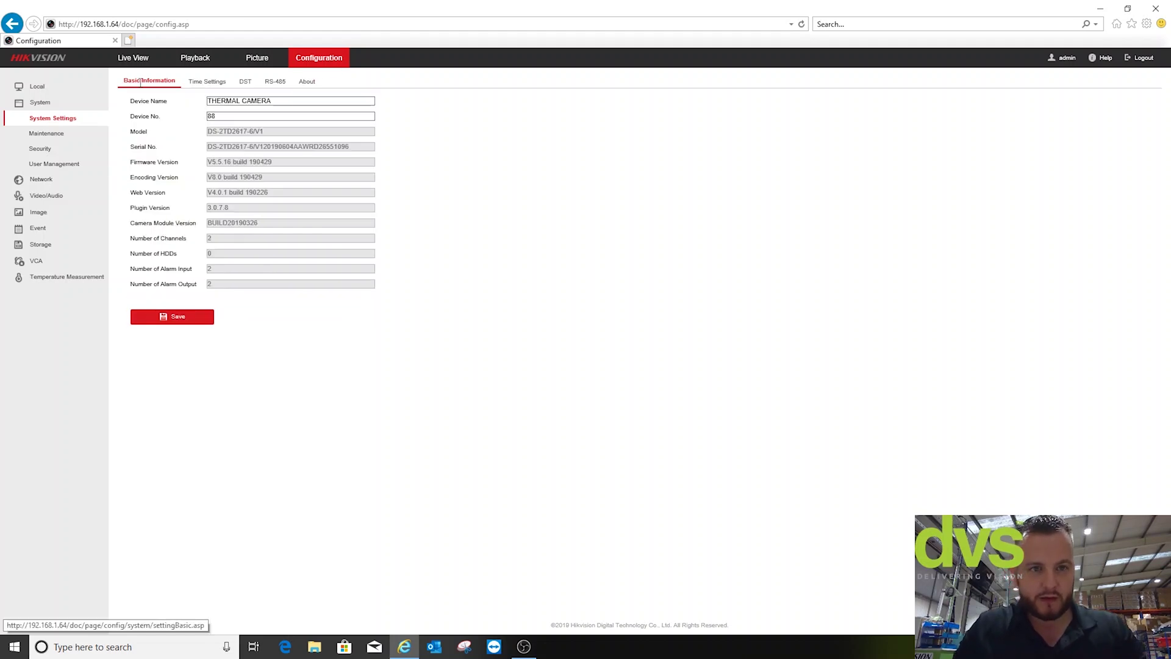
left_click(46, 133)
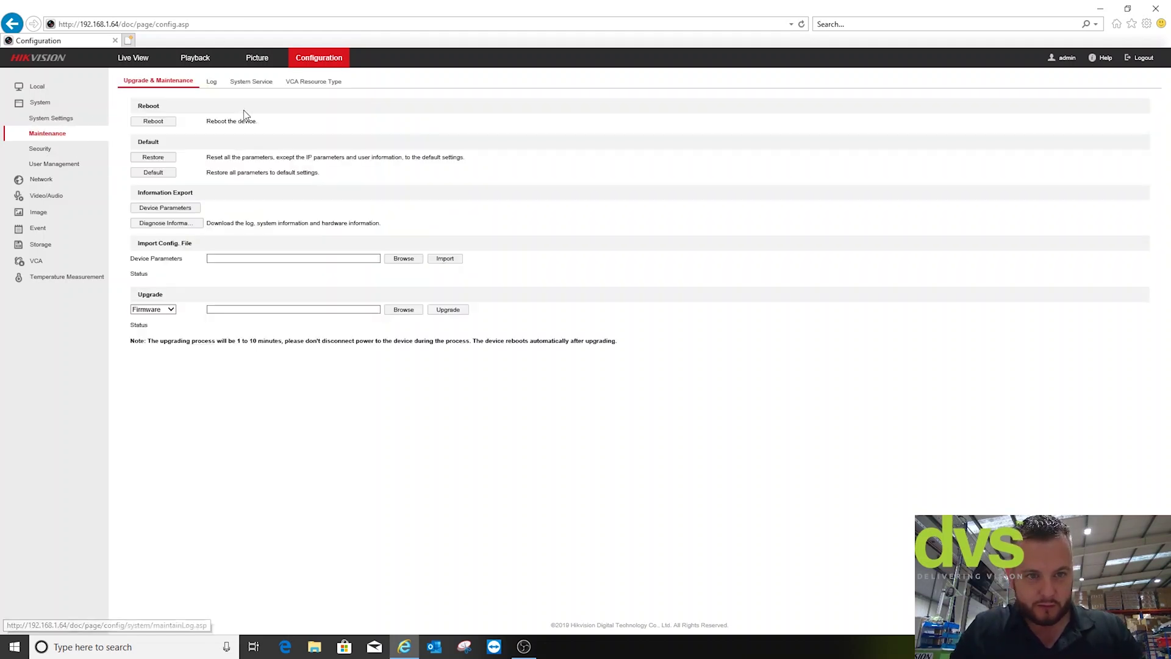
left_click(294, 83)
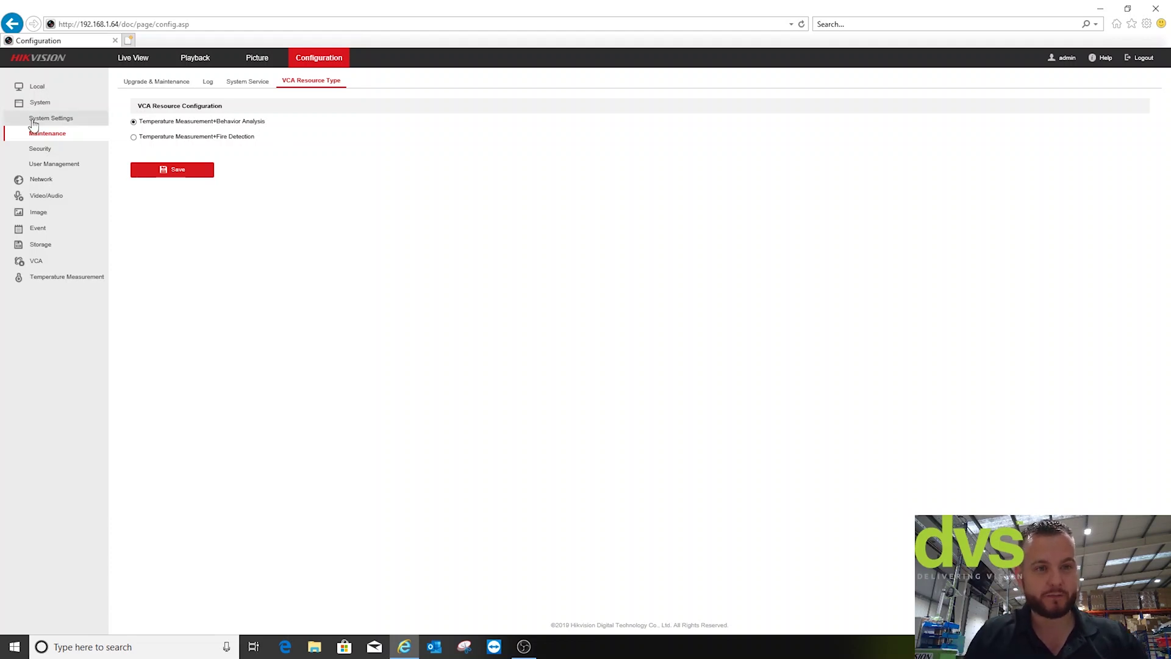
Review the security authentication settings and the network's advanced Platform Access settings.
left_click(40, 148)
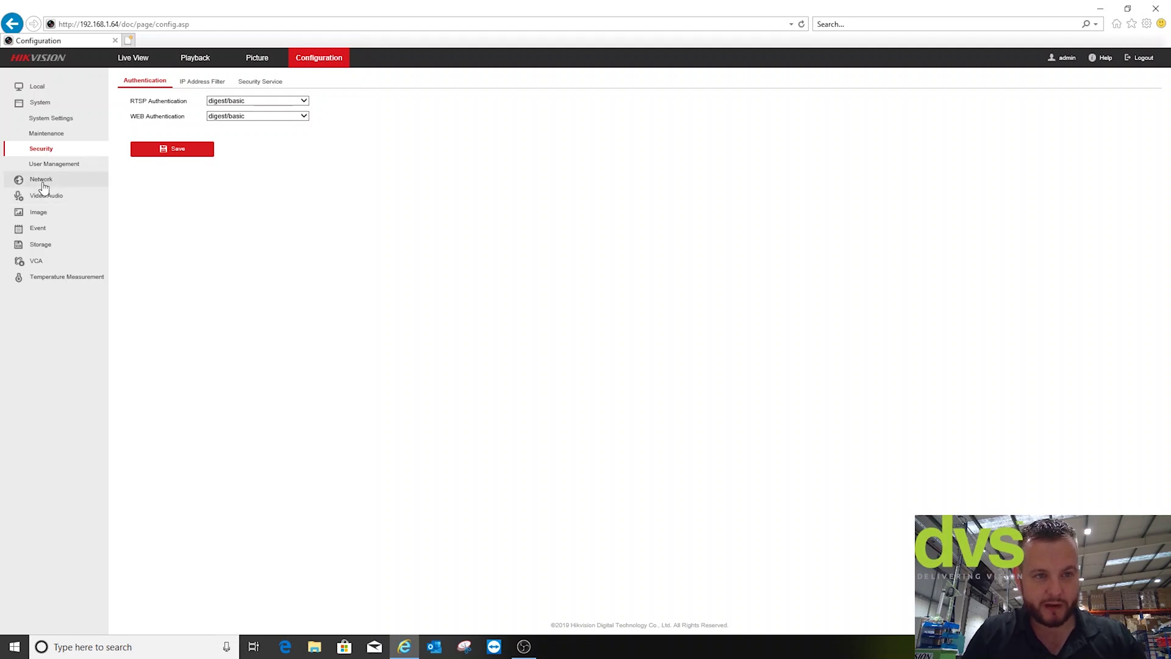
left_click(41, 180)
left_click(76, 152)
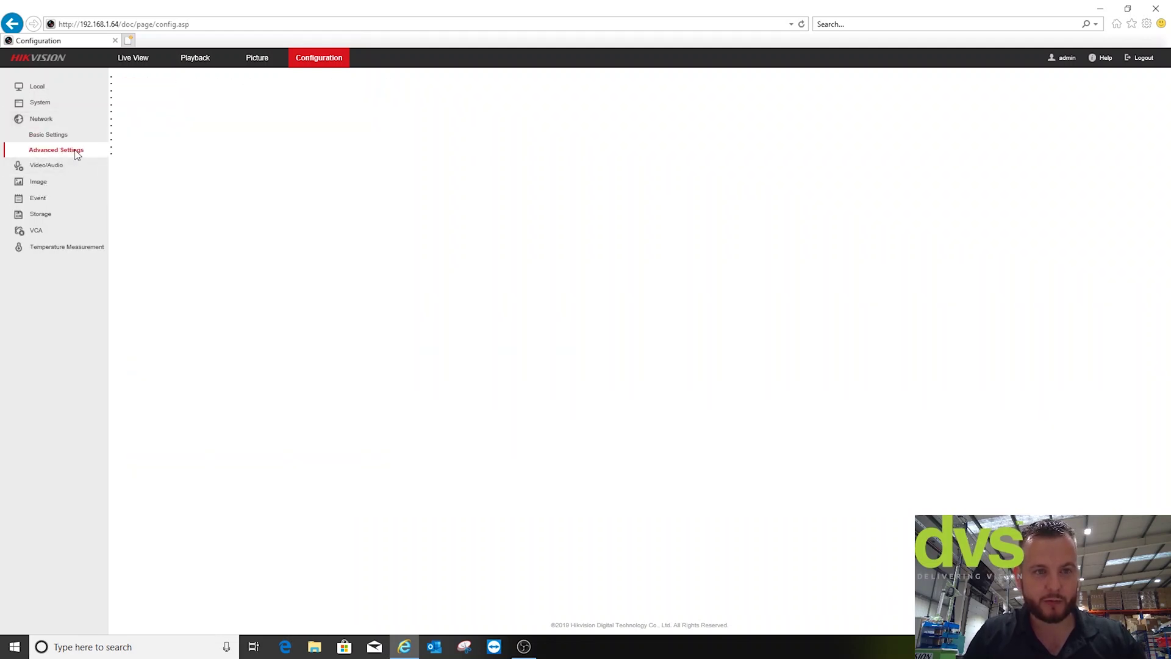
left_click(227, 85)
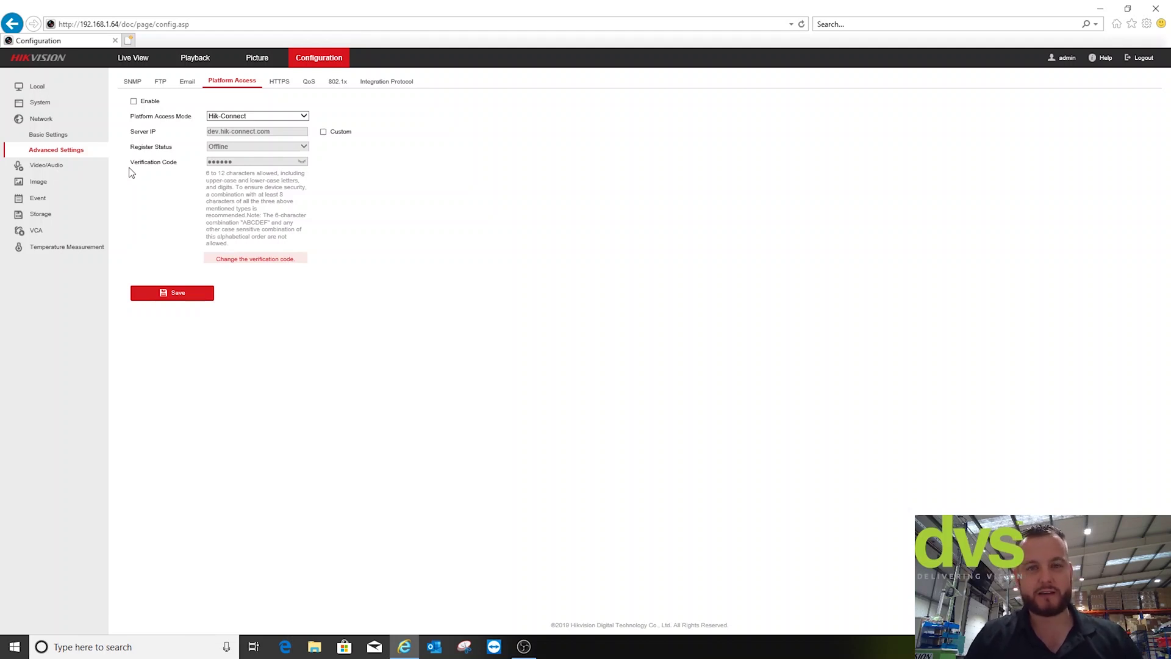
View the main stream video settings for Camera 02.
left_click(65, 167)
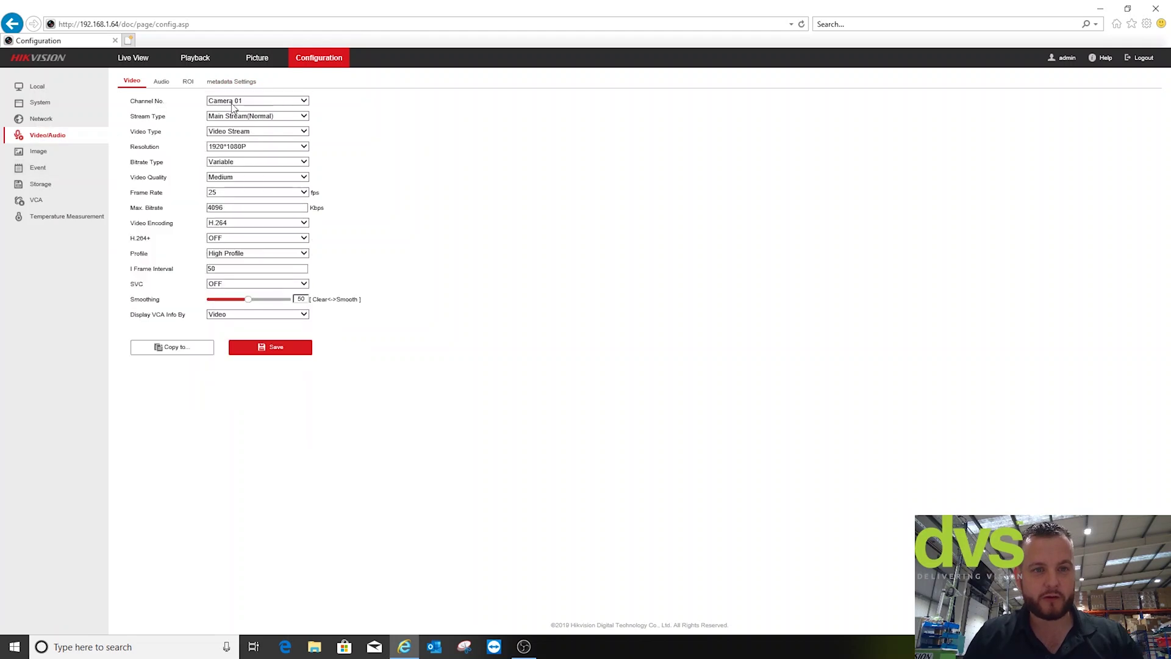
left_click(230, 103)
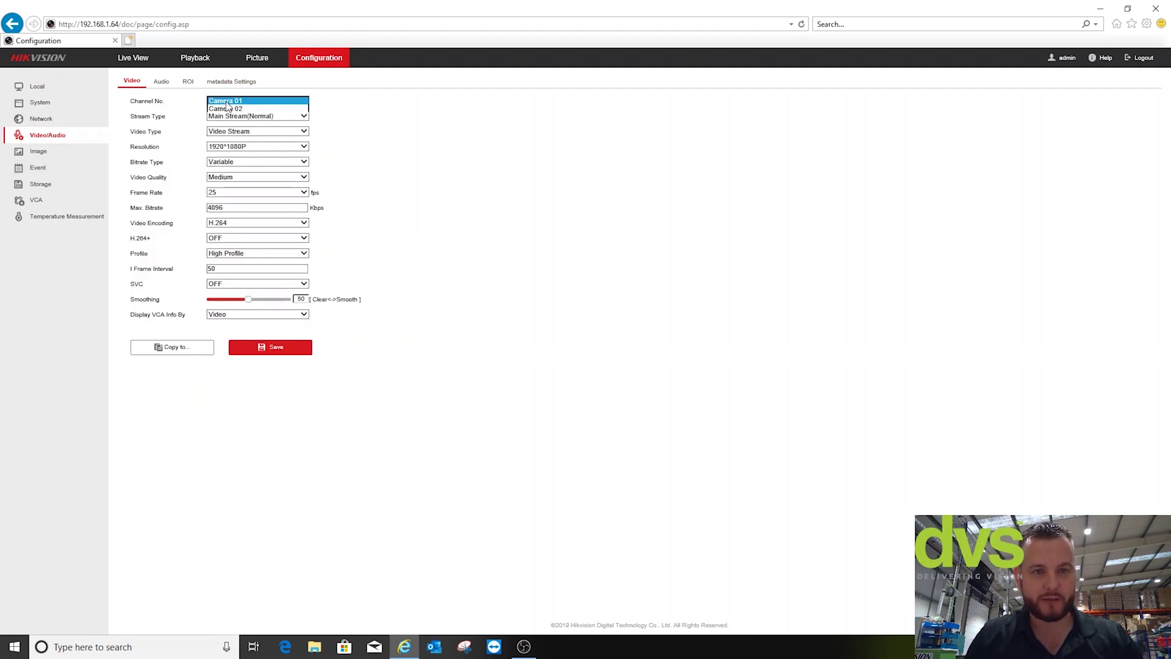
left_click(229, 108)
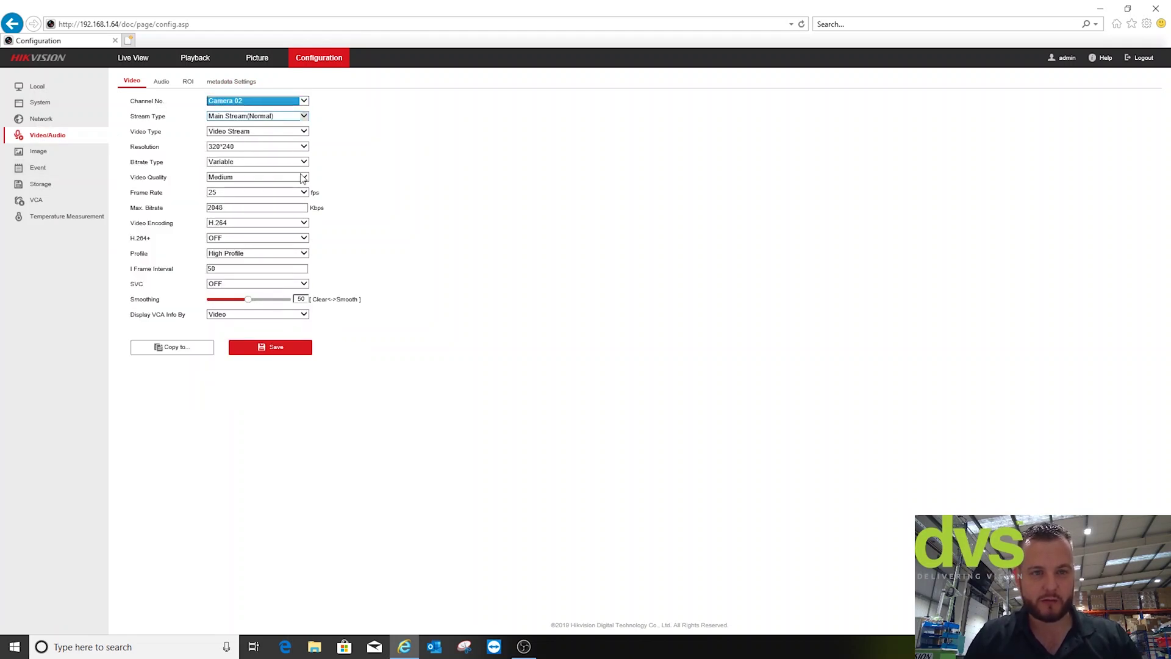
Look through the image display and DPC settings, and open the Picture in Picture settings.
left_click(55, 157)
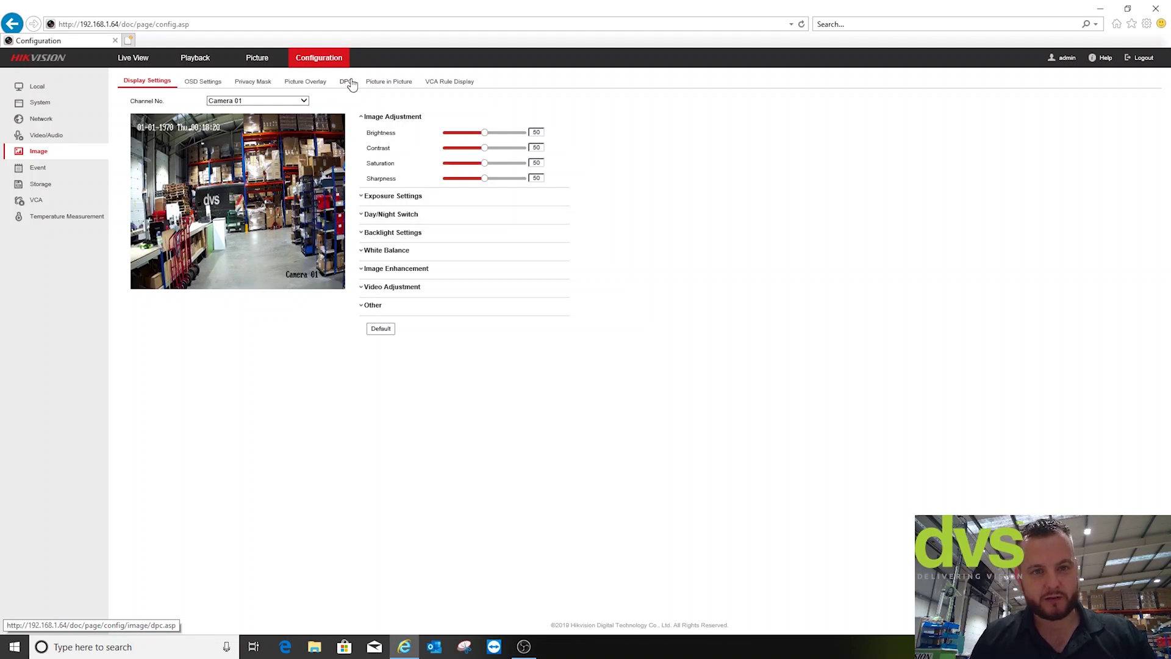
left_click(347, 82)
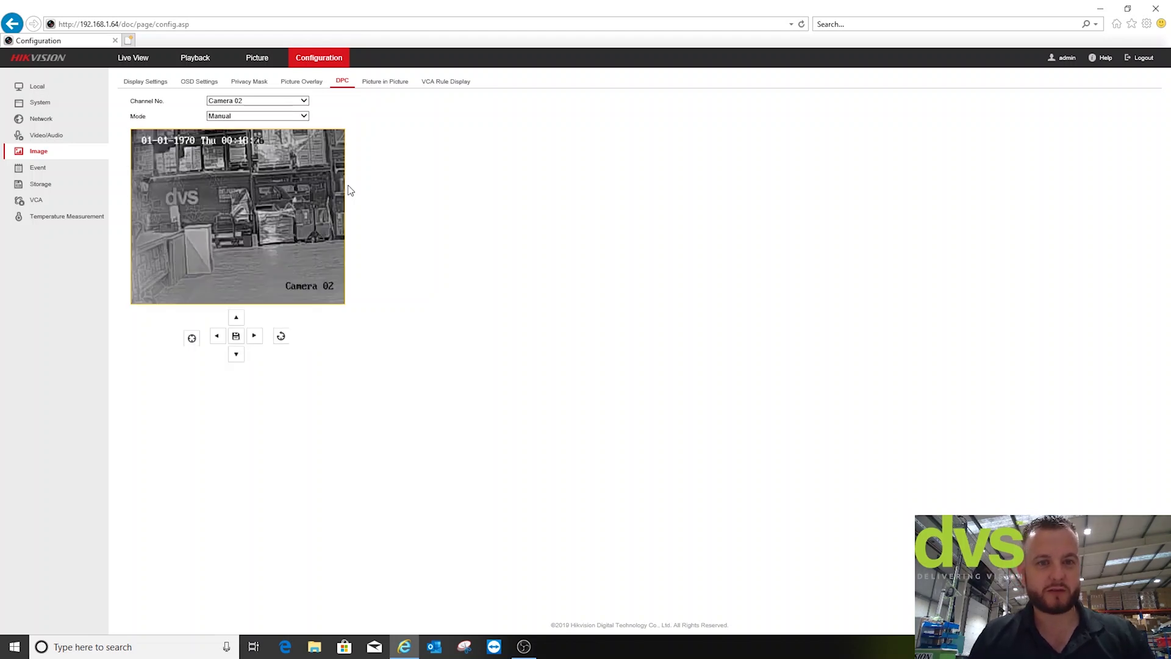
left_click(376, 85)
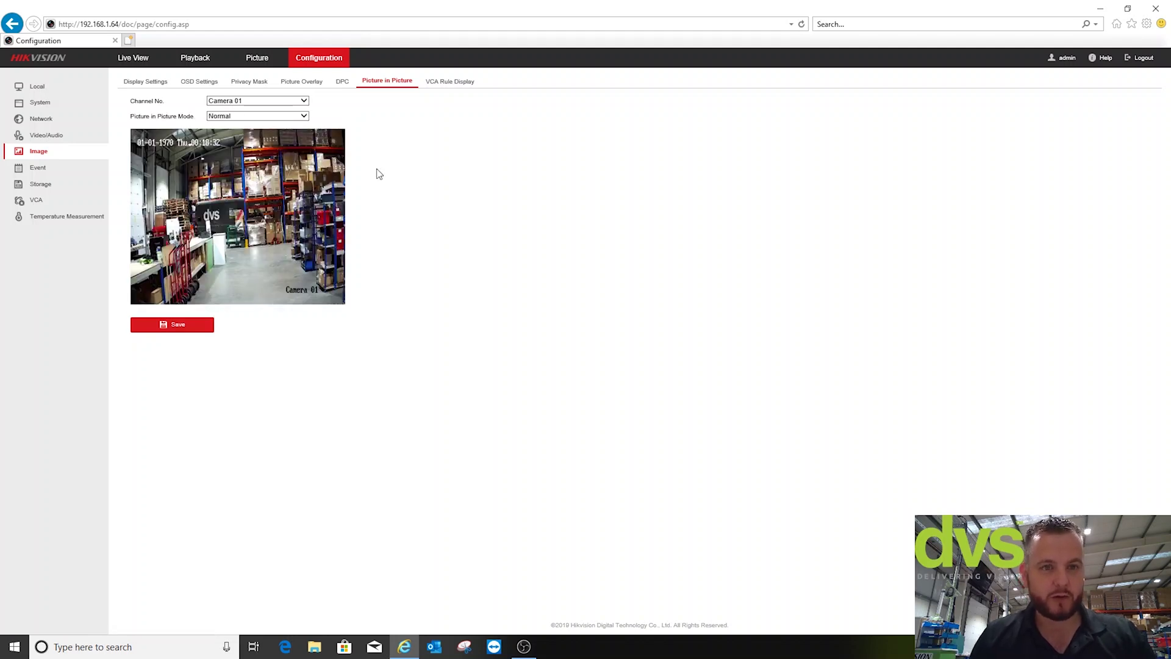
Apply Overlap Mode picture-in-picture to Camera 01, move the thermal inset to the image's upper-left corner, and save.
left_click(278, 122)
left_click(262, 109)
left_click(185, 330)
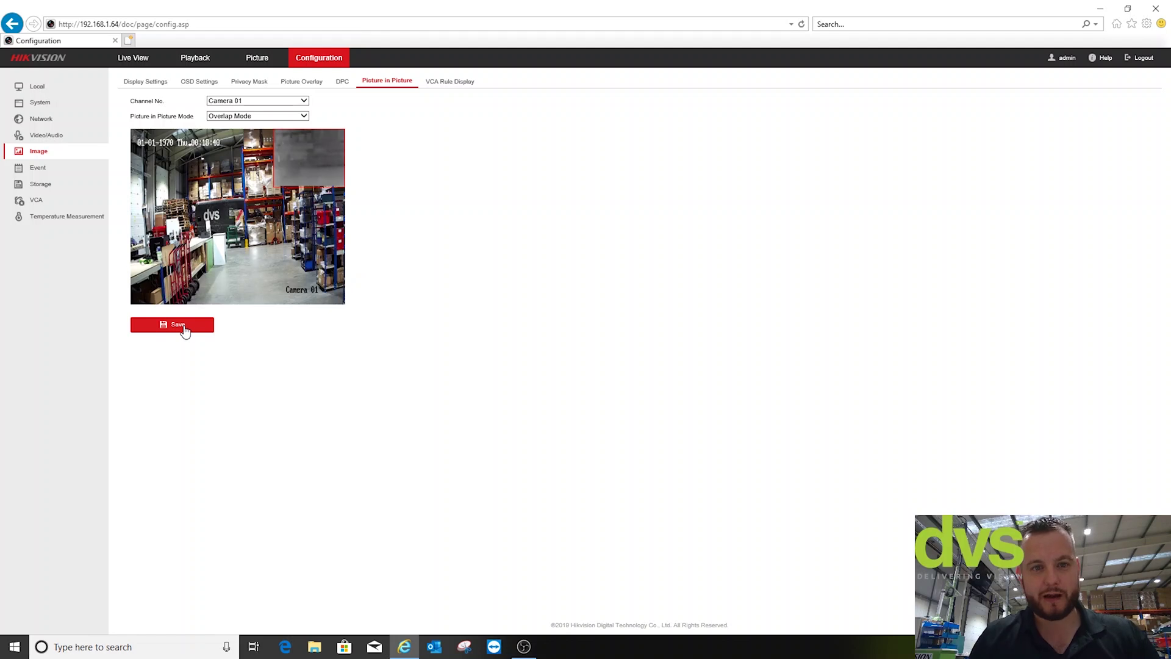
left_click_drag(320, 170, 171, 161)
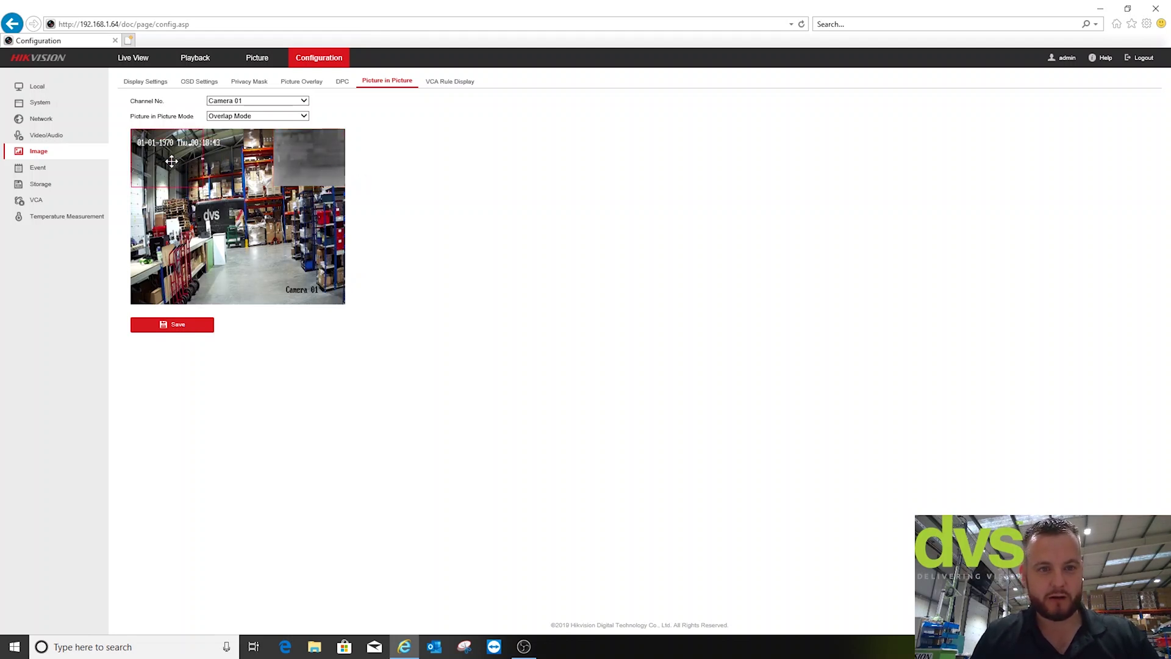
right_click(184, 319)
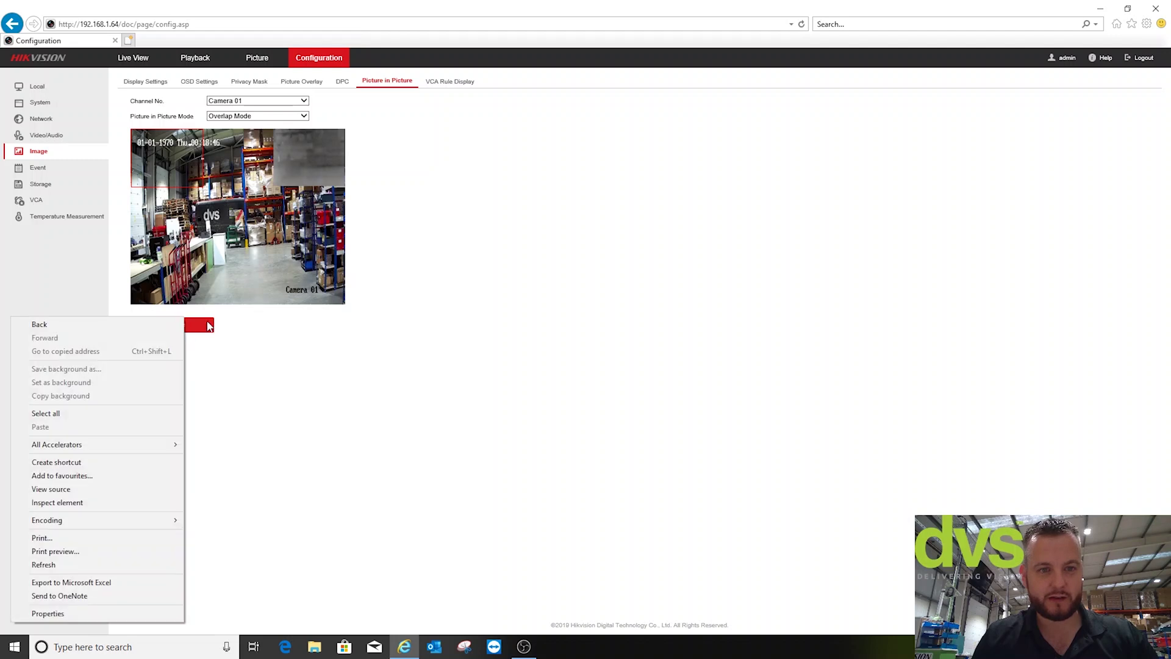
left_click(210, 330)
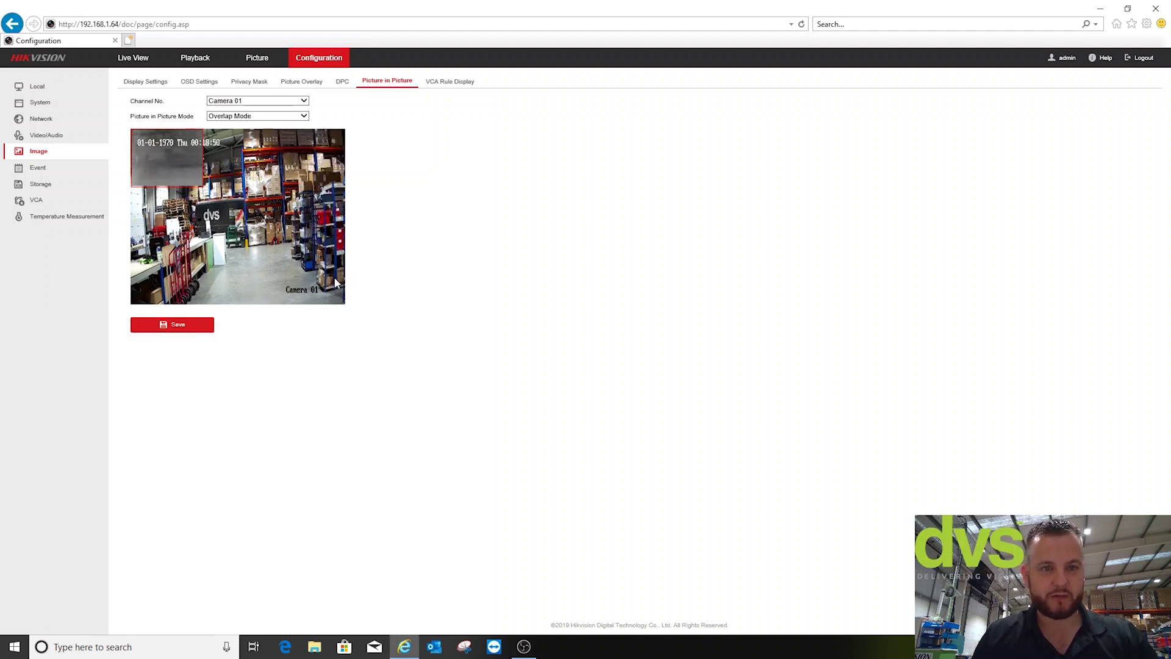
Shift the inset frame toward the image centre, return Camera 01's picture-in-picture mode to Normal, and save.
left_click_drag(201, 186, 250, 230)
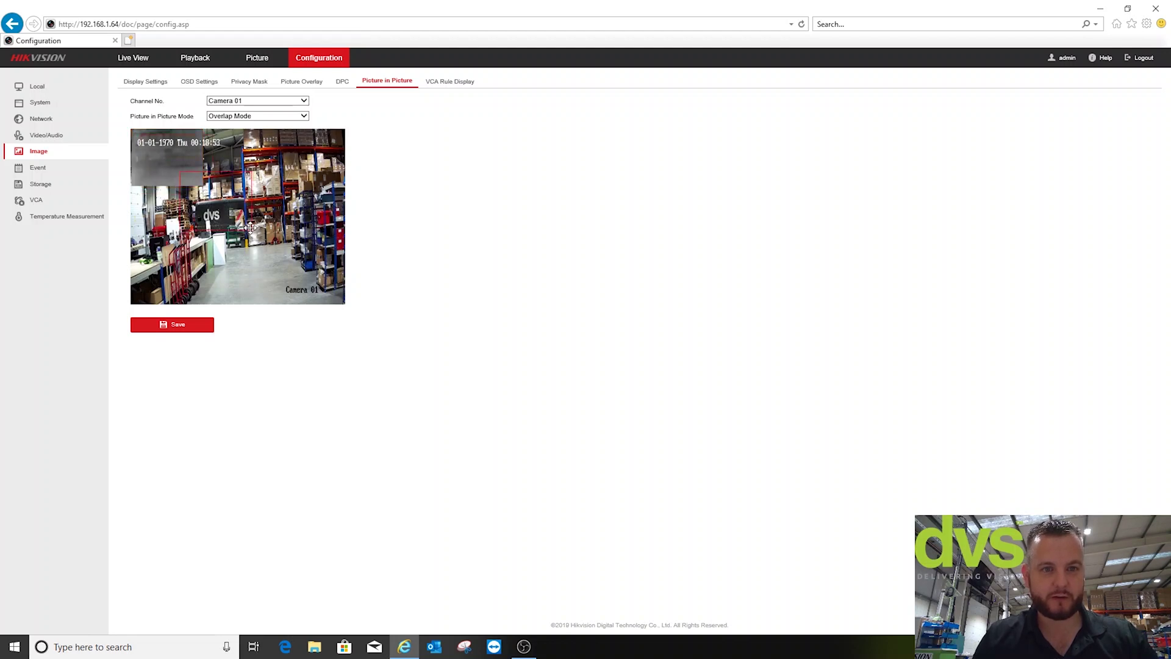
left_click(255, 116)
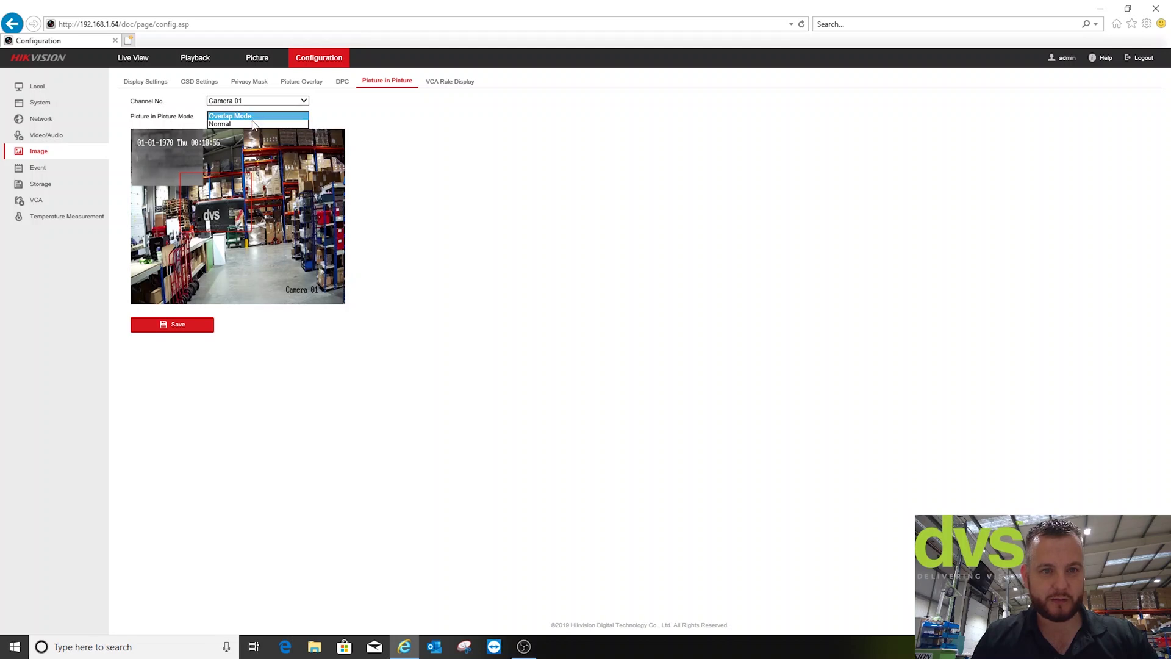
left_click(252, 125)
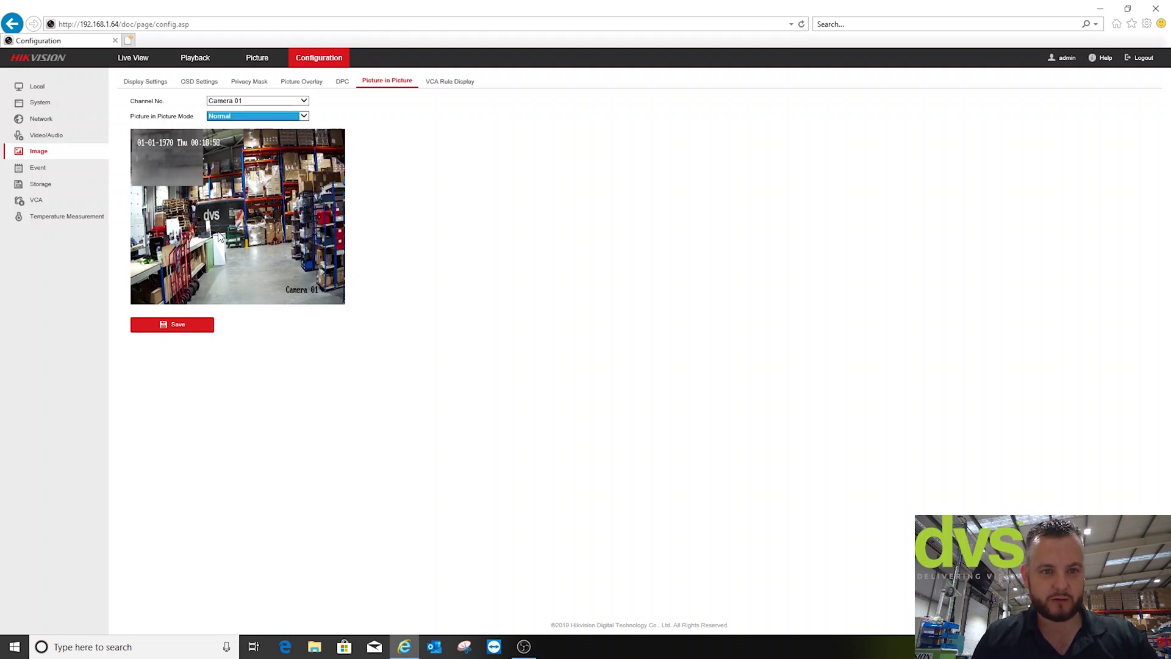
left_click(195, 336)
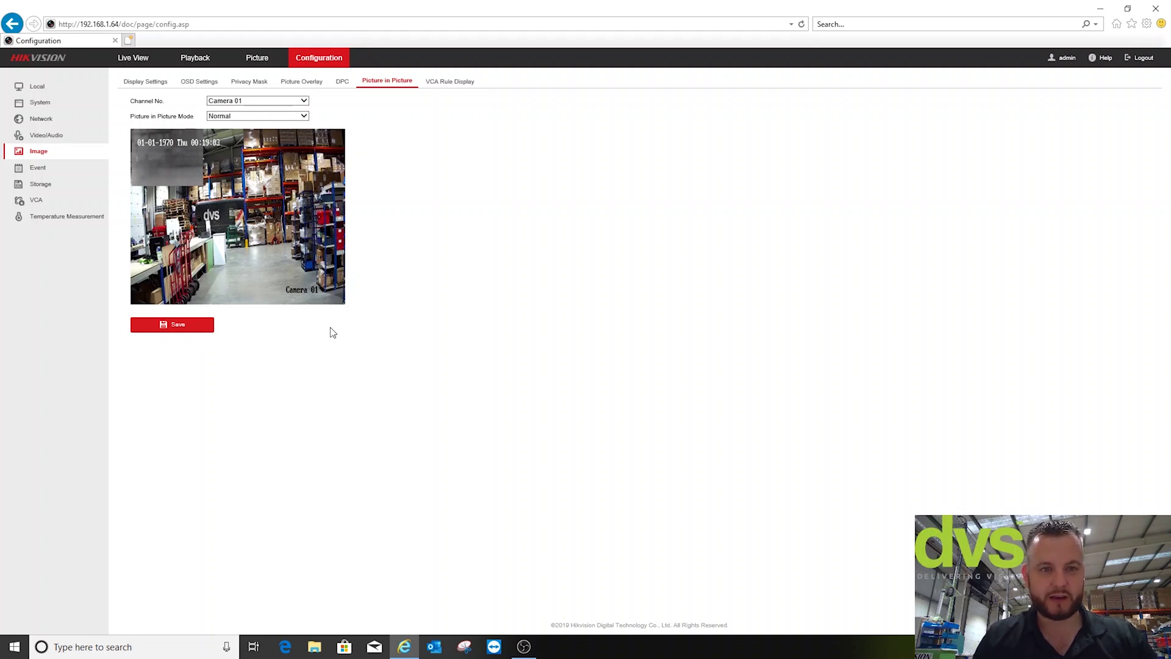
Apply Details Overlay to Camera 02 with an image fusion ratio of 93 and a border fusion ratio of 78, and save.
left_click(264, 102)
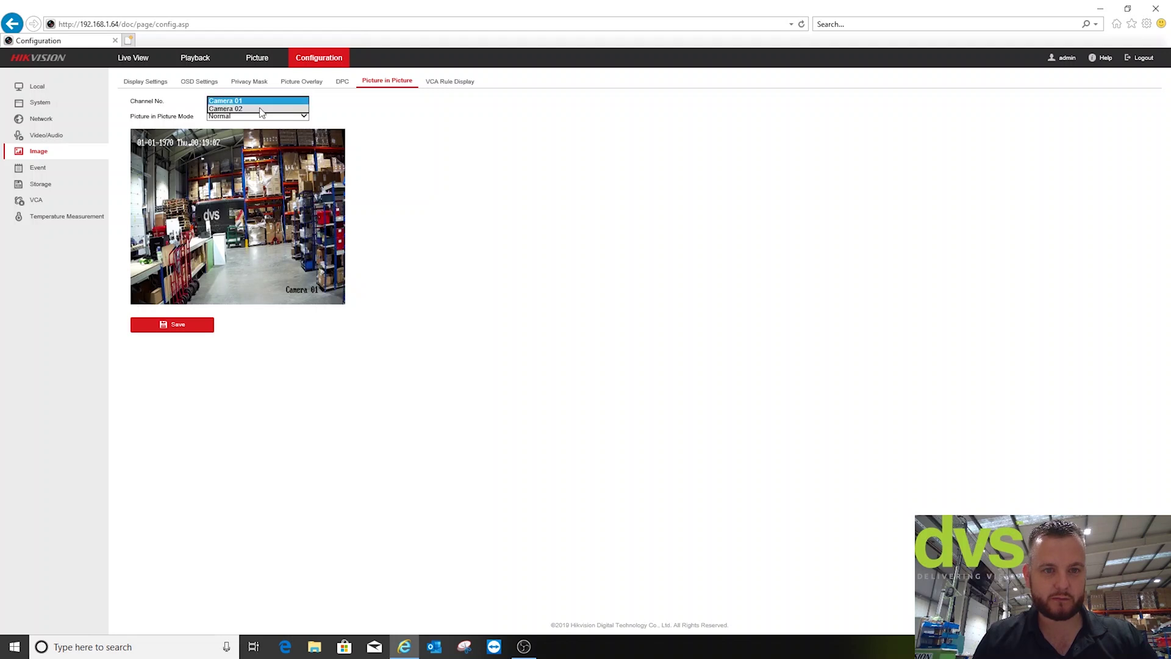
left_click(261, 109)
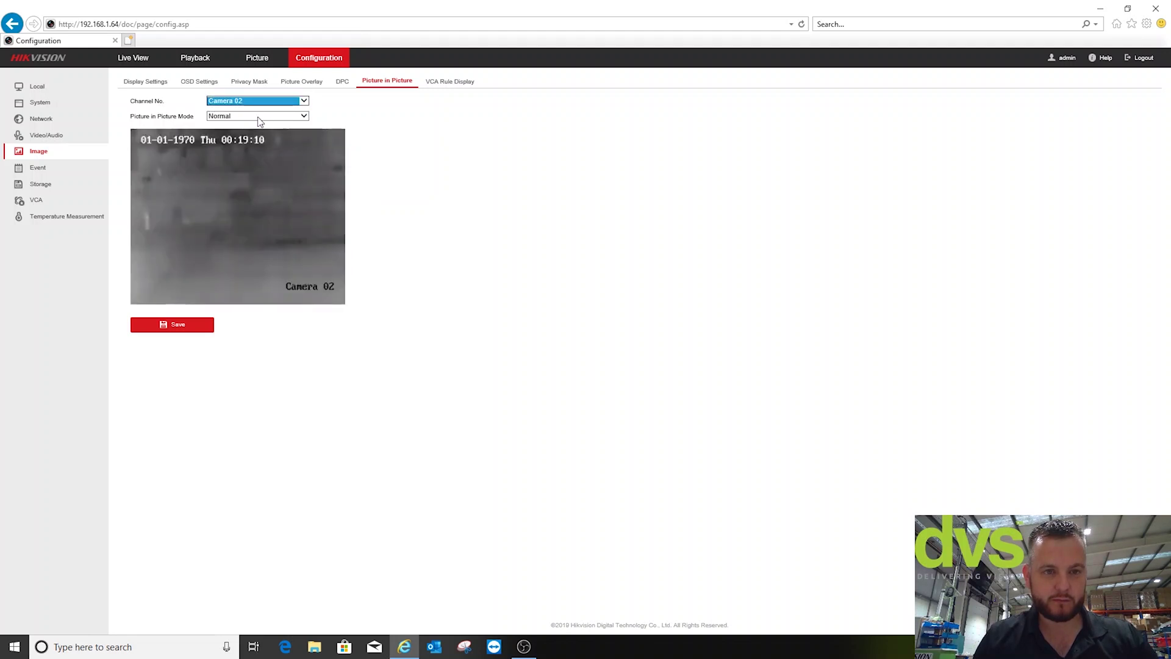
left_click(252, 117)
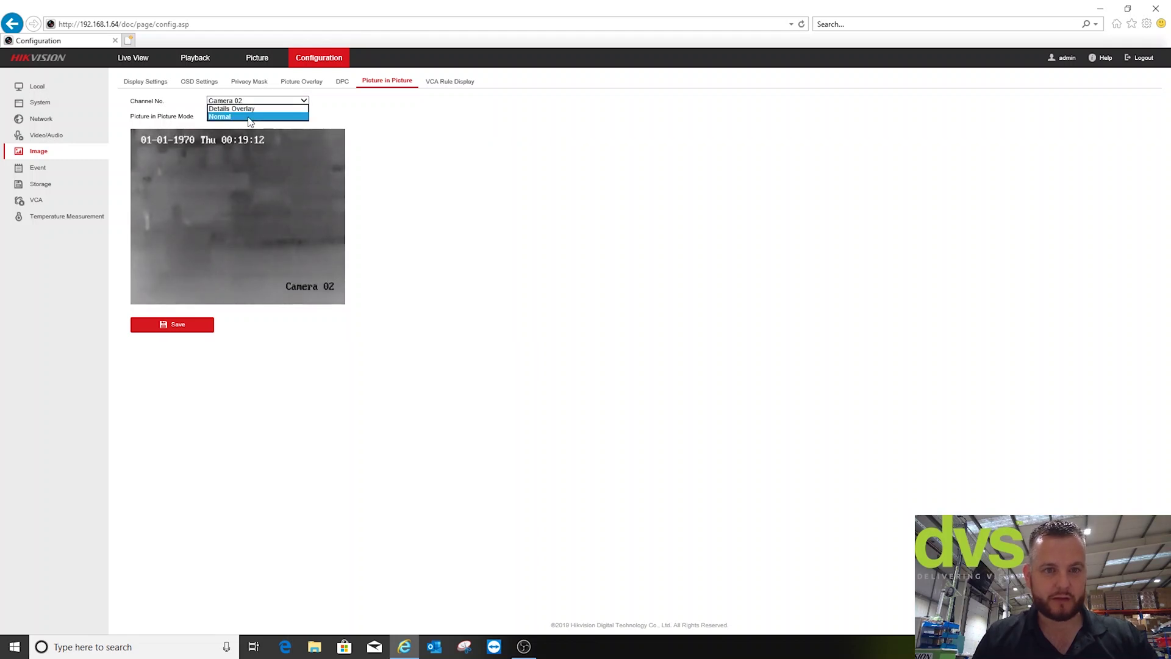
left_click(247, 109)
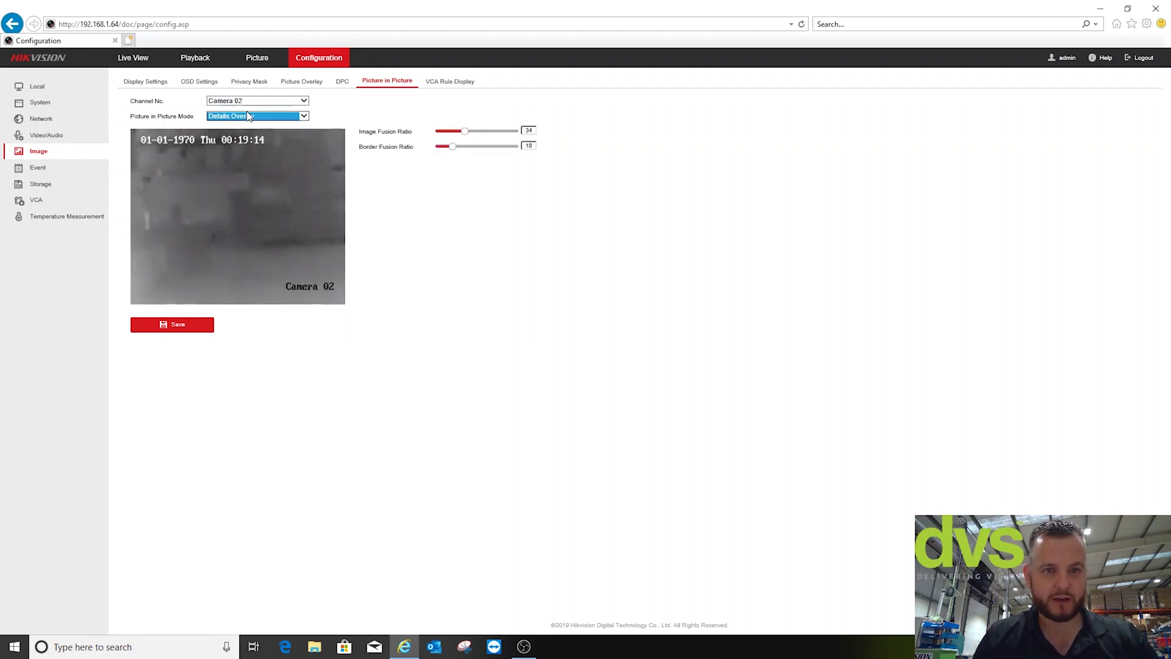
left_click_drag(466, 132, 511, 132)
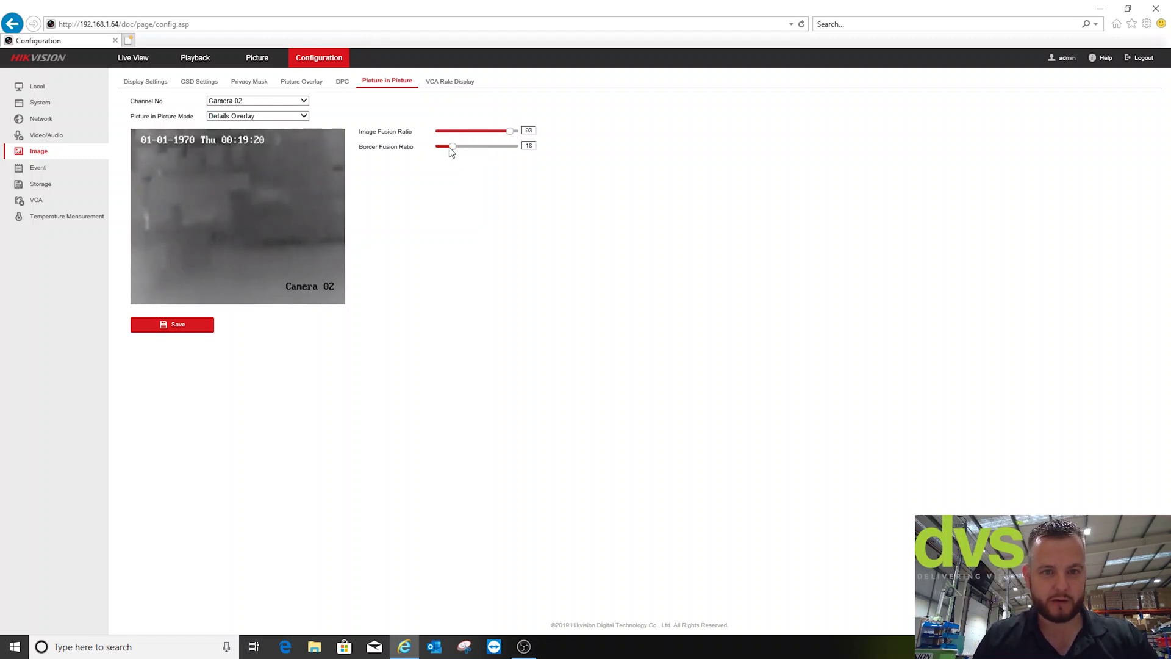
left_click_drag(452, 147, 499, 148)
left_click(200, 327)
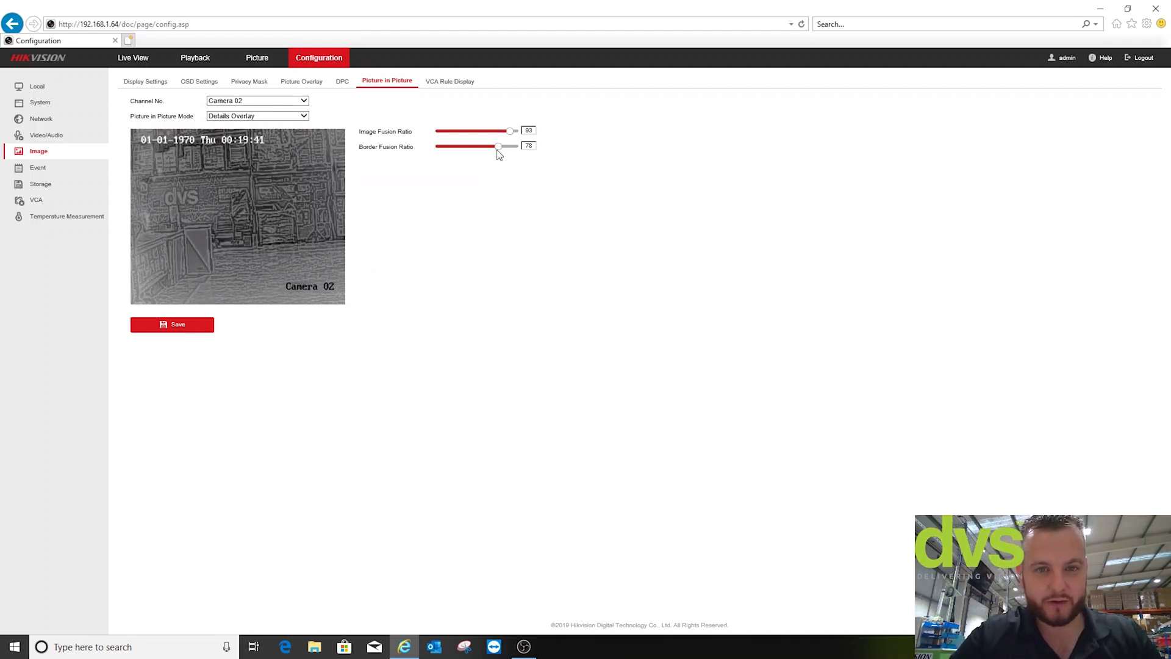
Try fusion ratios of 100 for image and 96 for border on Camera 02, and settle on 25 for image and 10 for border.
left_click_drag(499, 147, 520, 133)
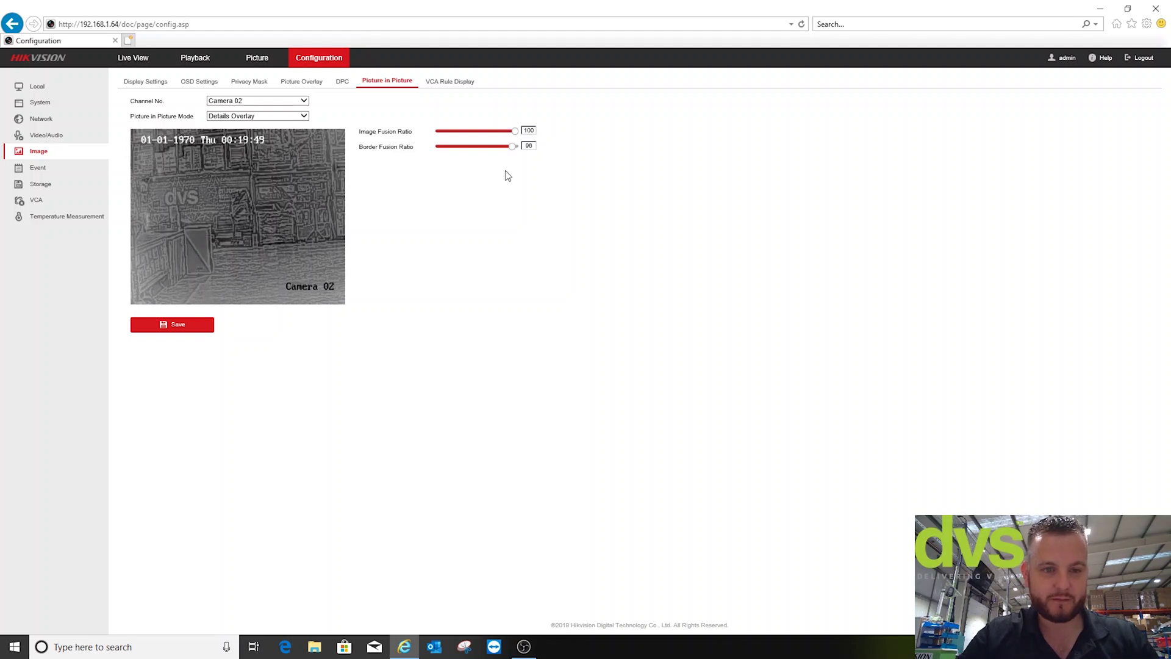
left_click_drag(512, 147, 450, 151)
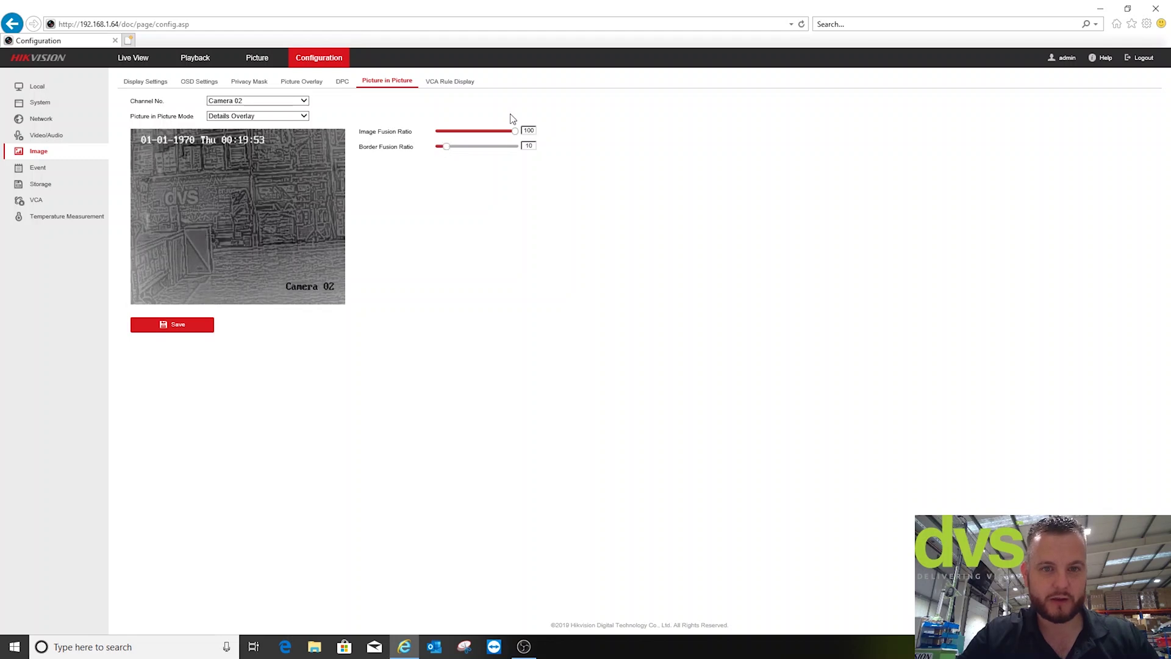
left_click_drag(517, 134, 458, 134)
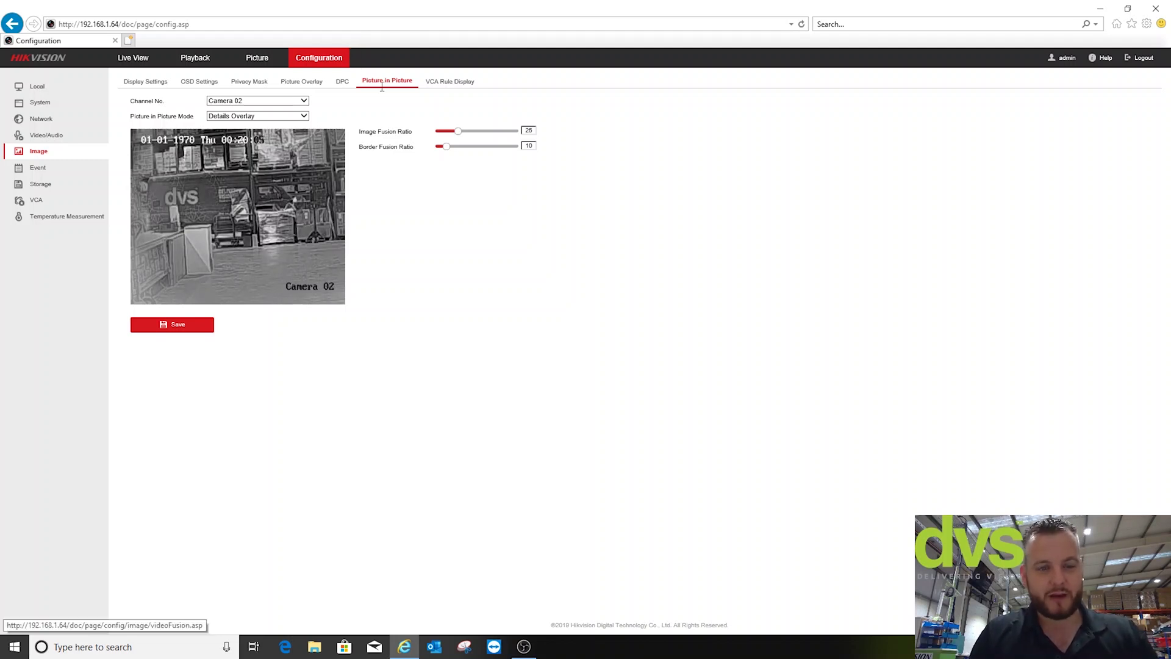
Save the VCA rule display settings for Camera 02.
left_click(442, 87)
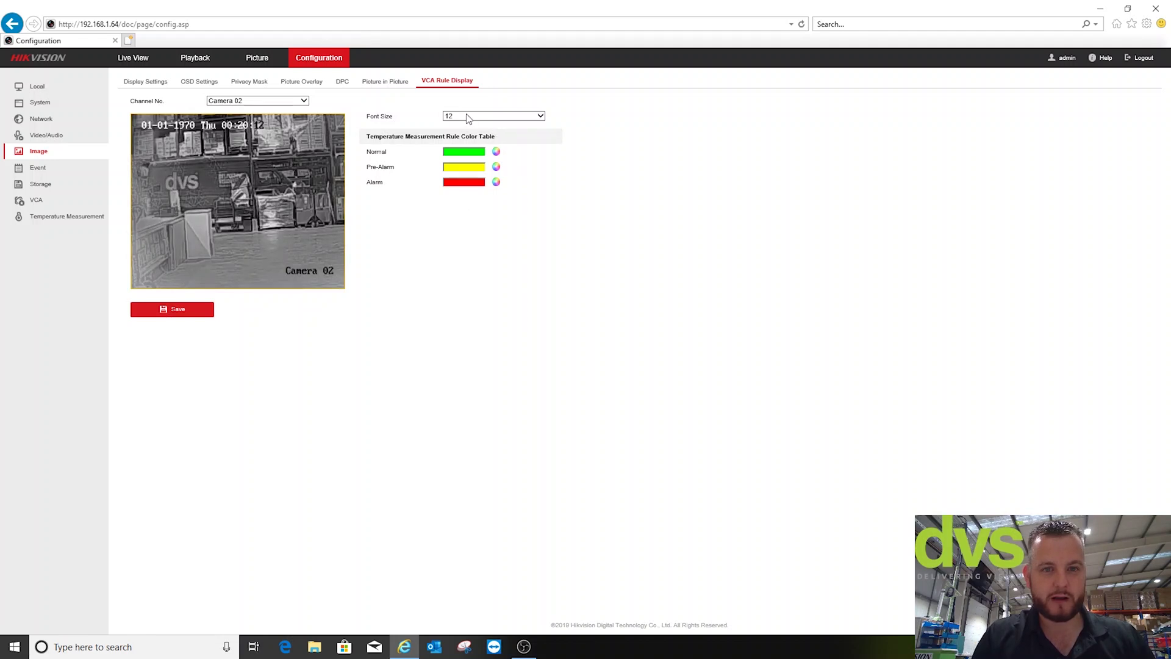
left_click(191, 310)
Review the basic and smart event settings, including dynamic fire source detection and region shield, and the storage recording schedule.
left_click(47, 170)
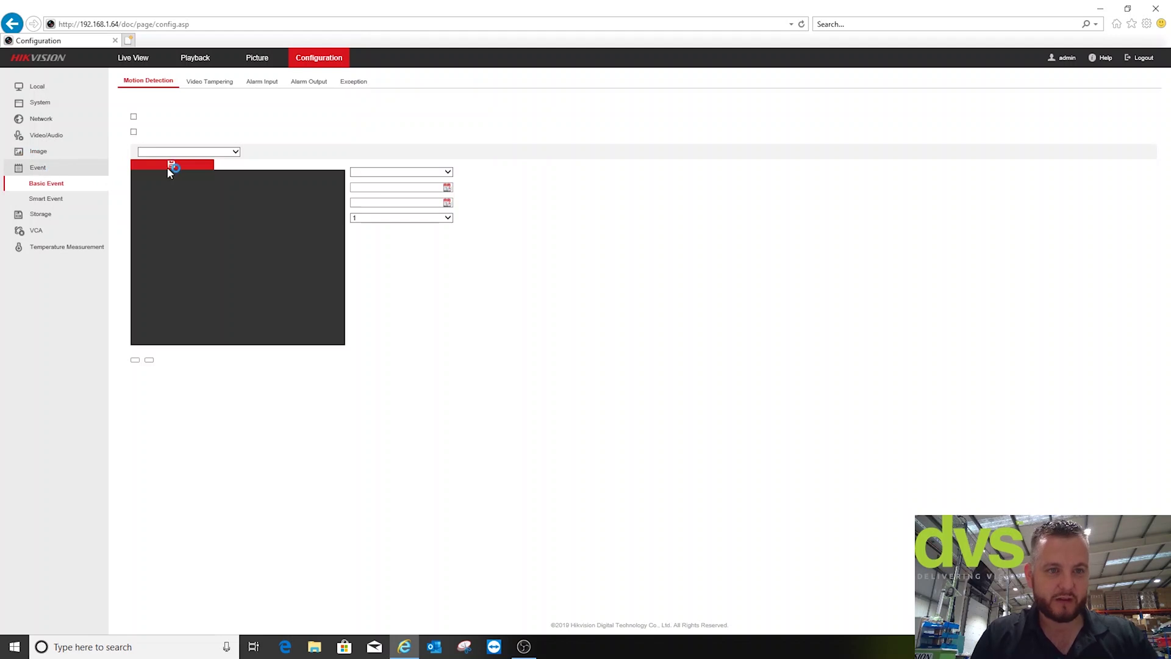
left_click(54, 202)
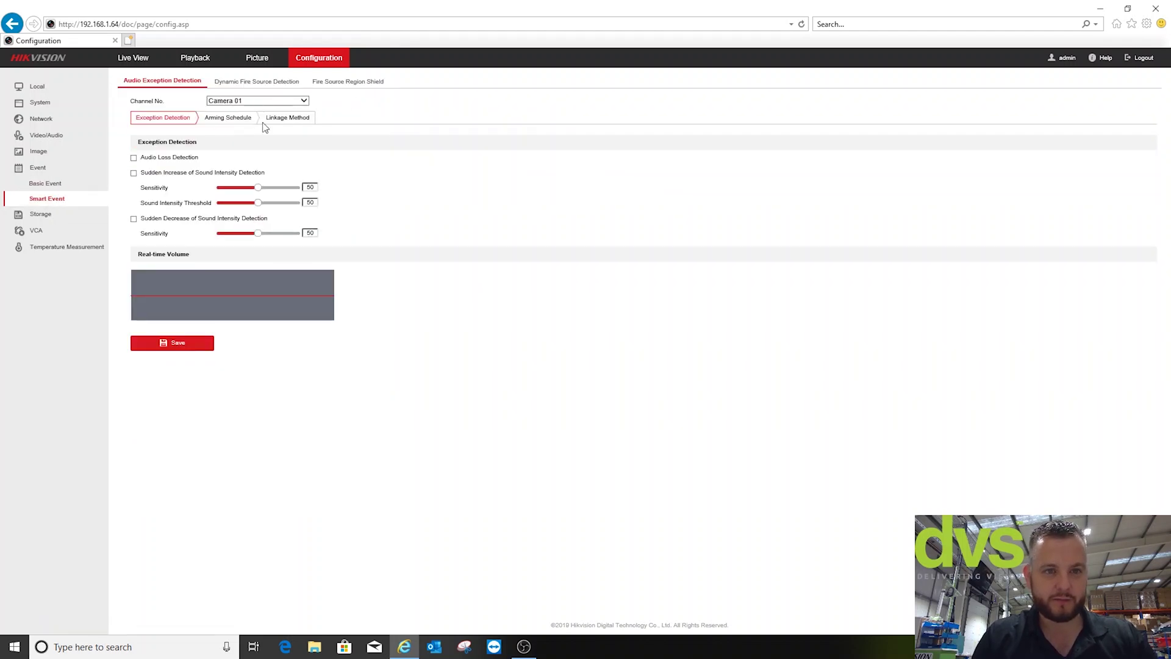
left_click(240, 83)
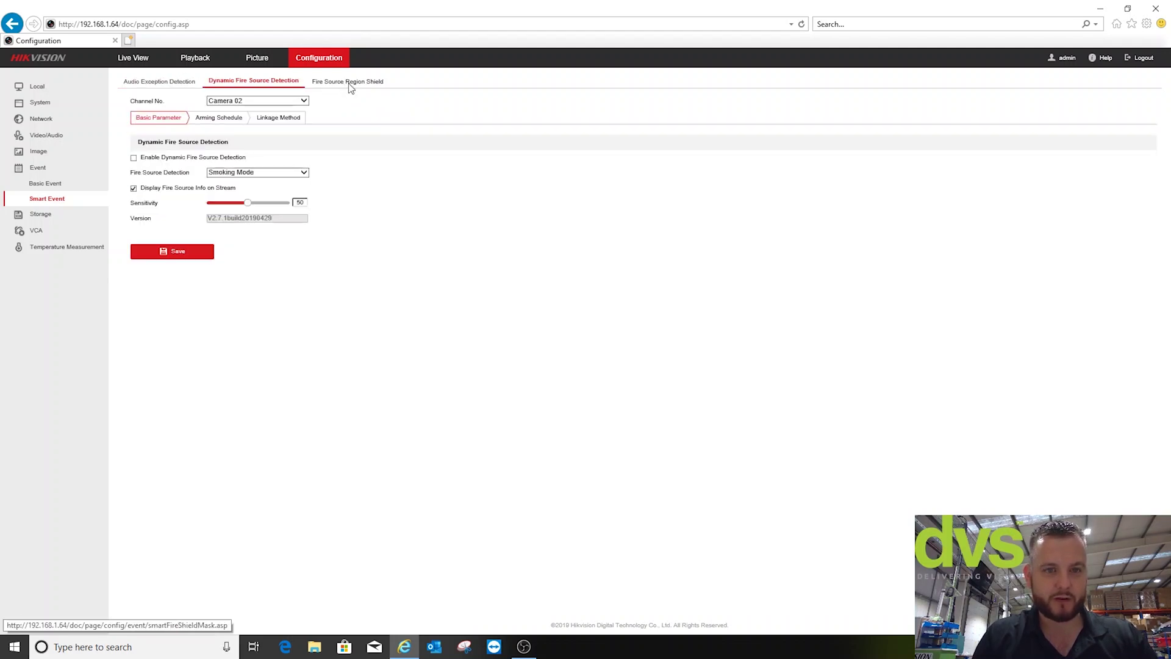
left_click(350, 85)
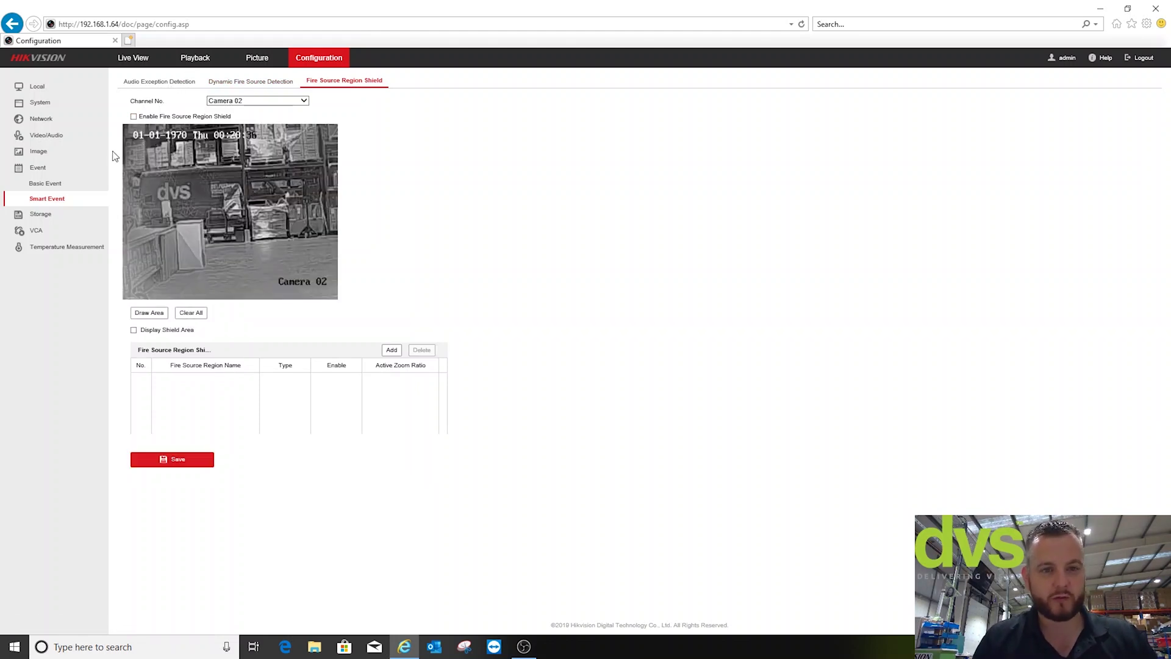
left_click(38, 216)
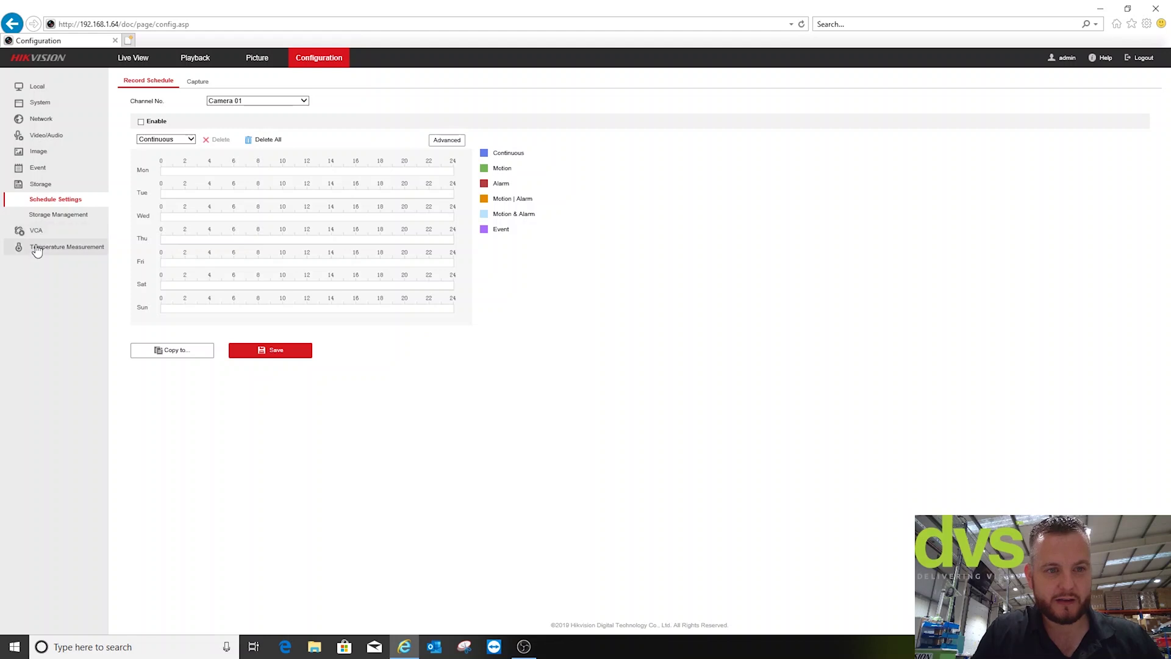
Enable Intelligent Analysis, trajectory display, target marking color, and target and rule info on alarm pictures in the VCA basic settings, and save.
left_click(34, 234)
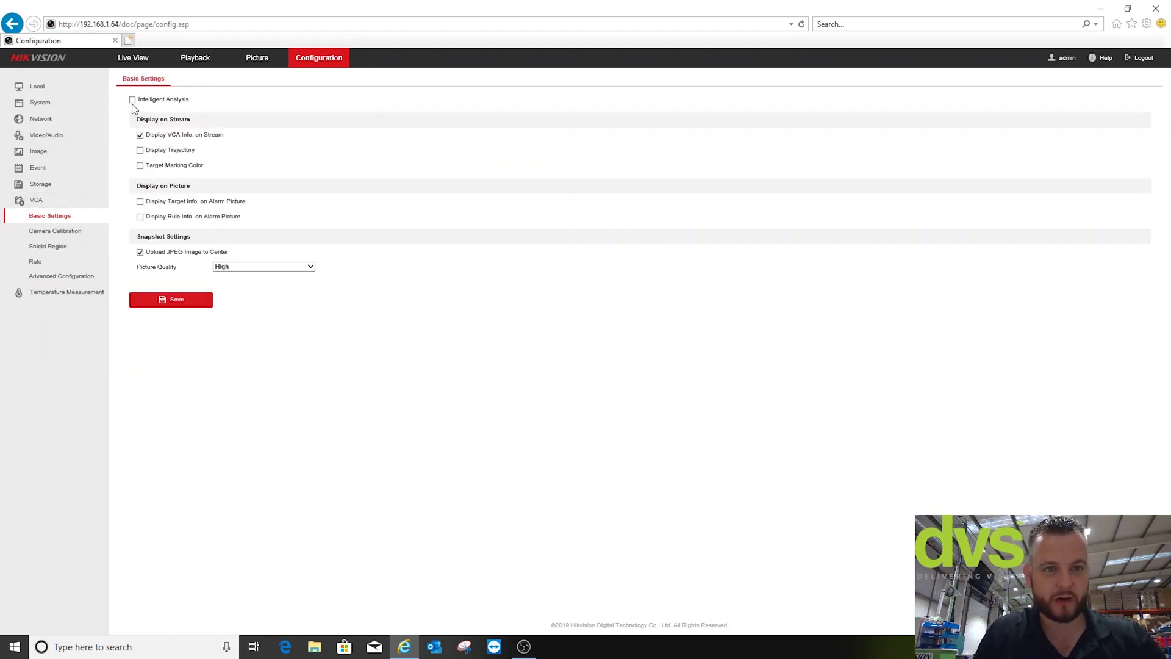
left_click(132, 100)
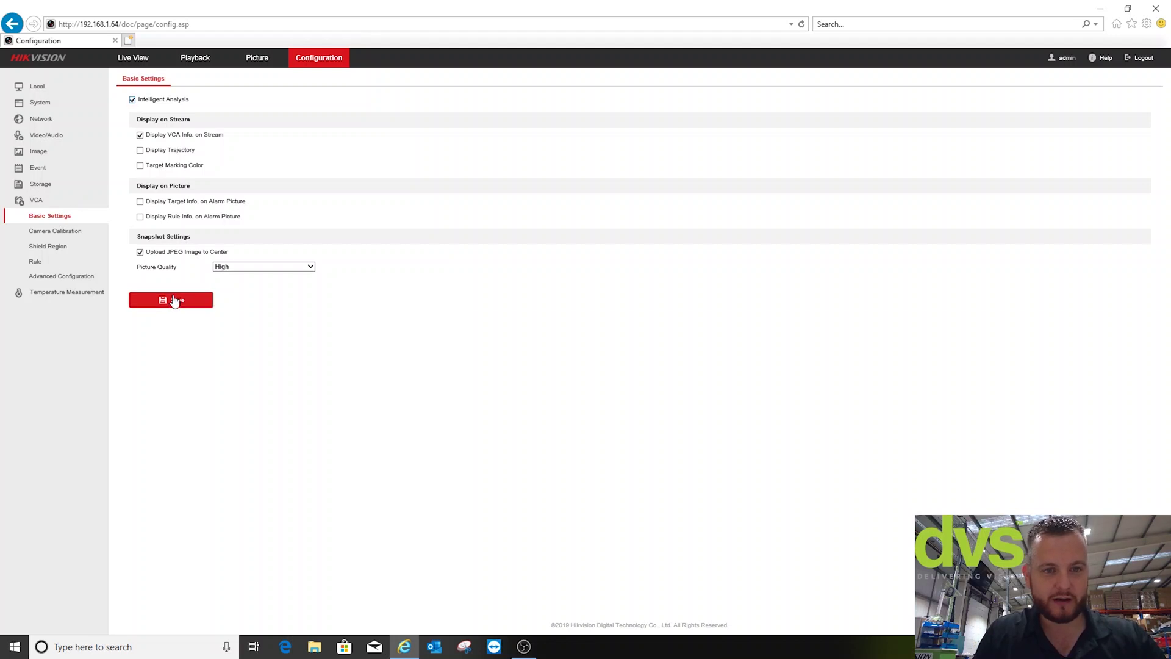
left_click(140, 151)
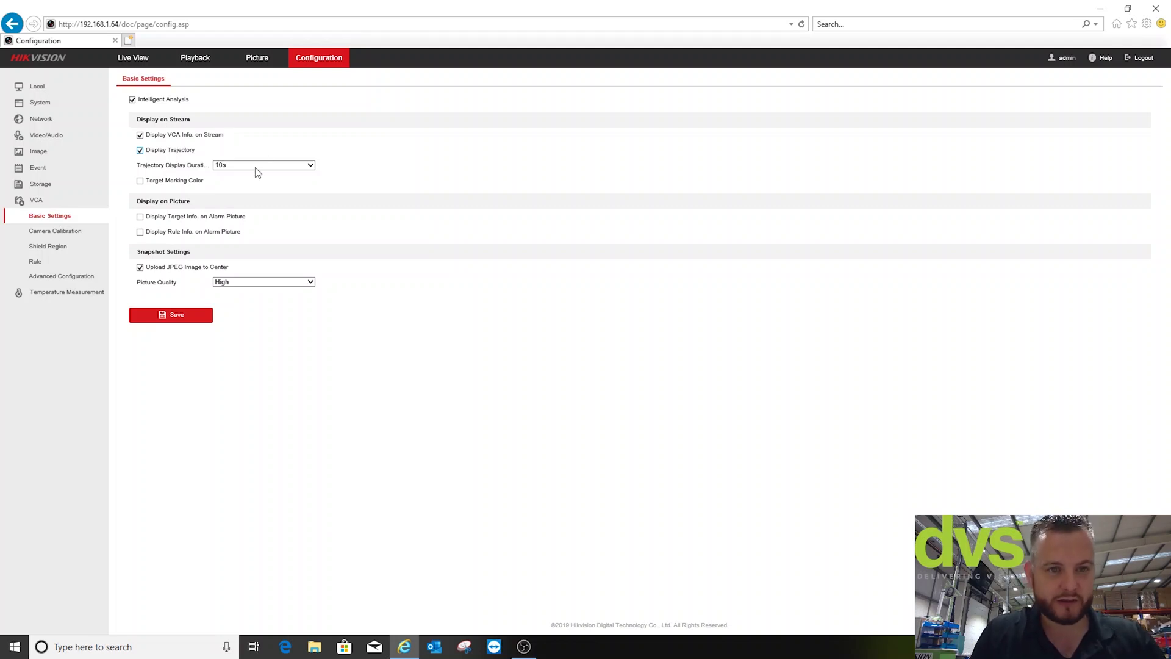
left_click(141, 181)
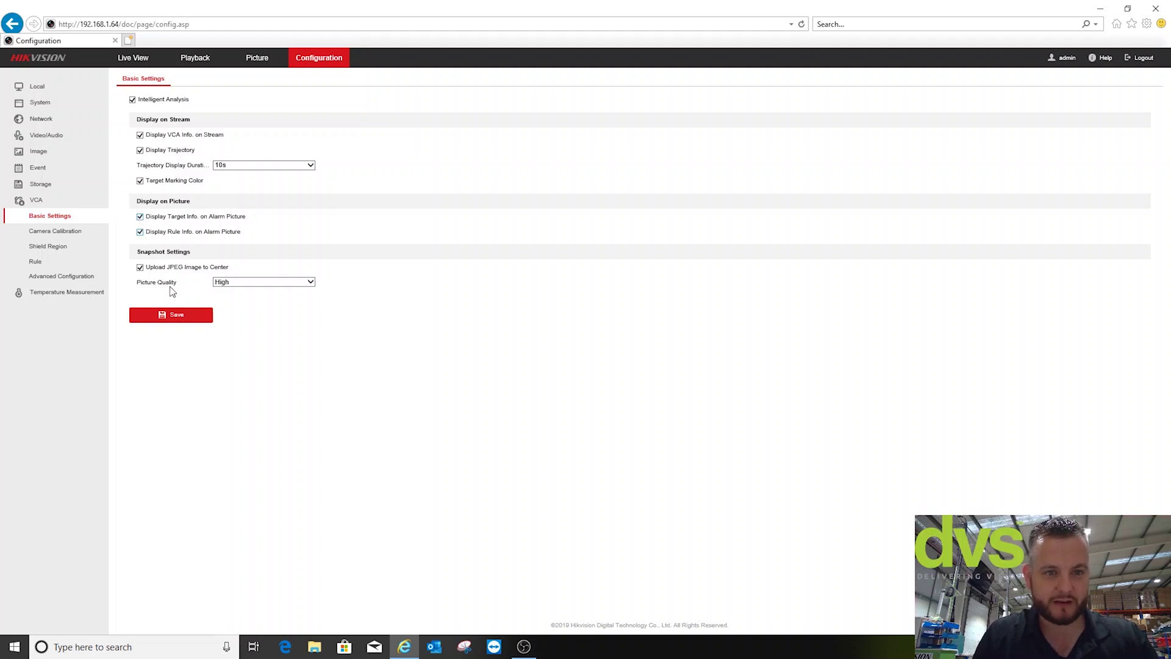
left_click(173, 315)
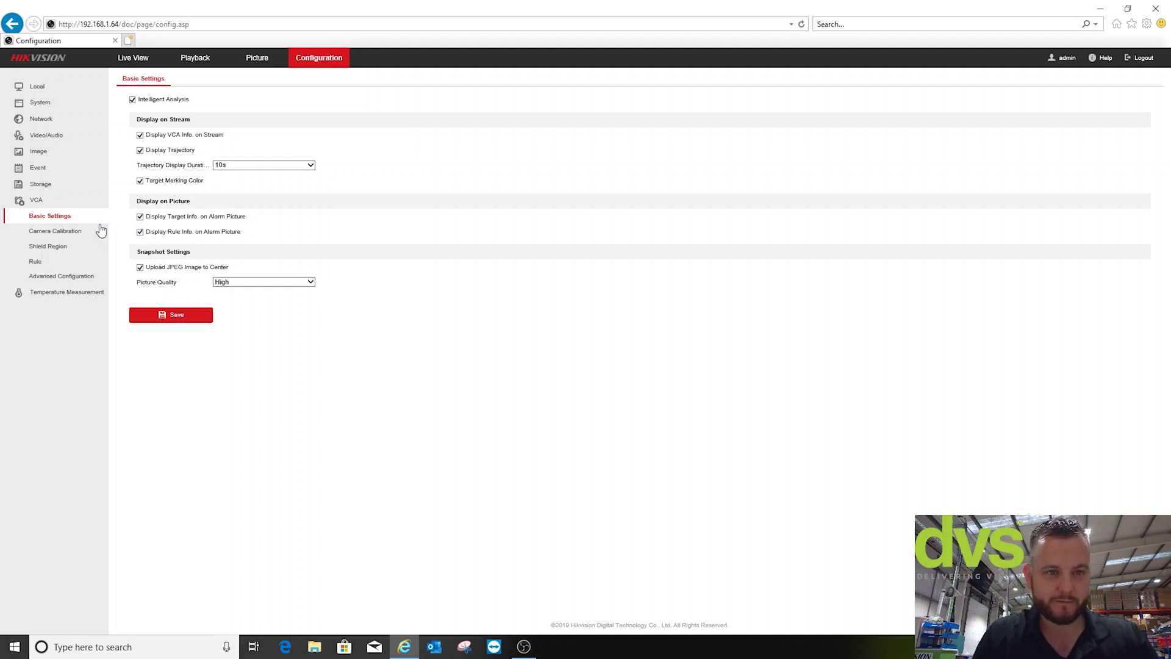
Enable camera calibration for VCA and run the automatic calibration with a target height of 1.70 m.
left_click(48, 235)
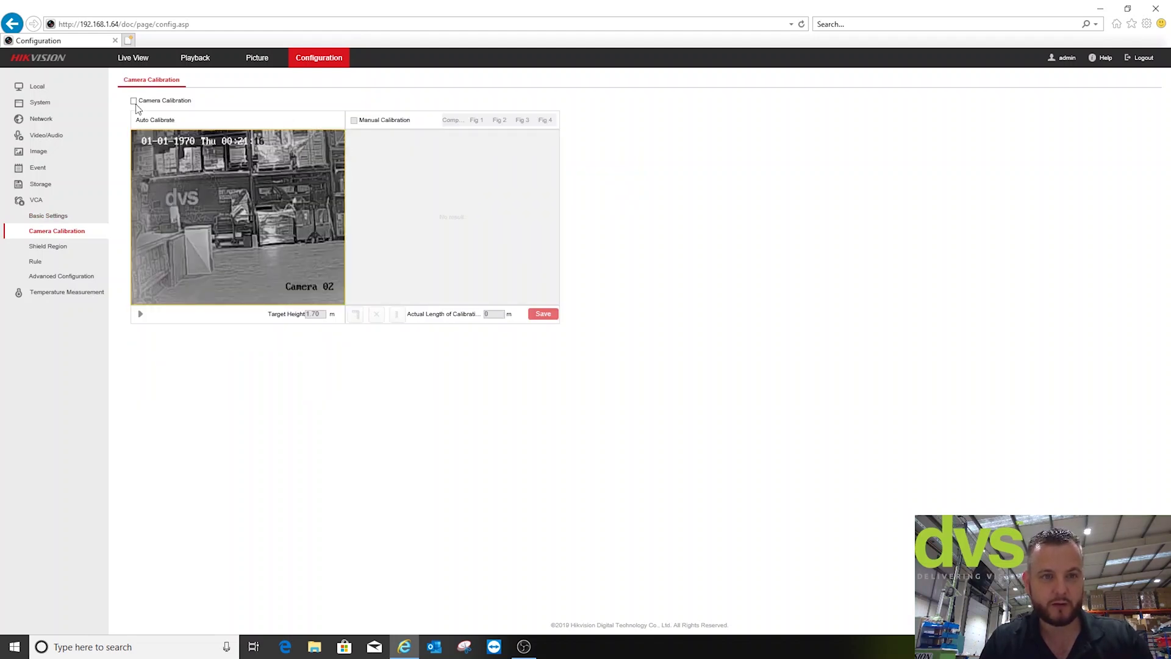
left_click(134, 101)
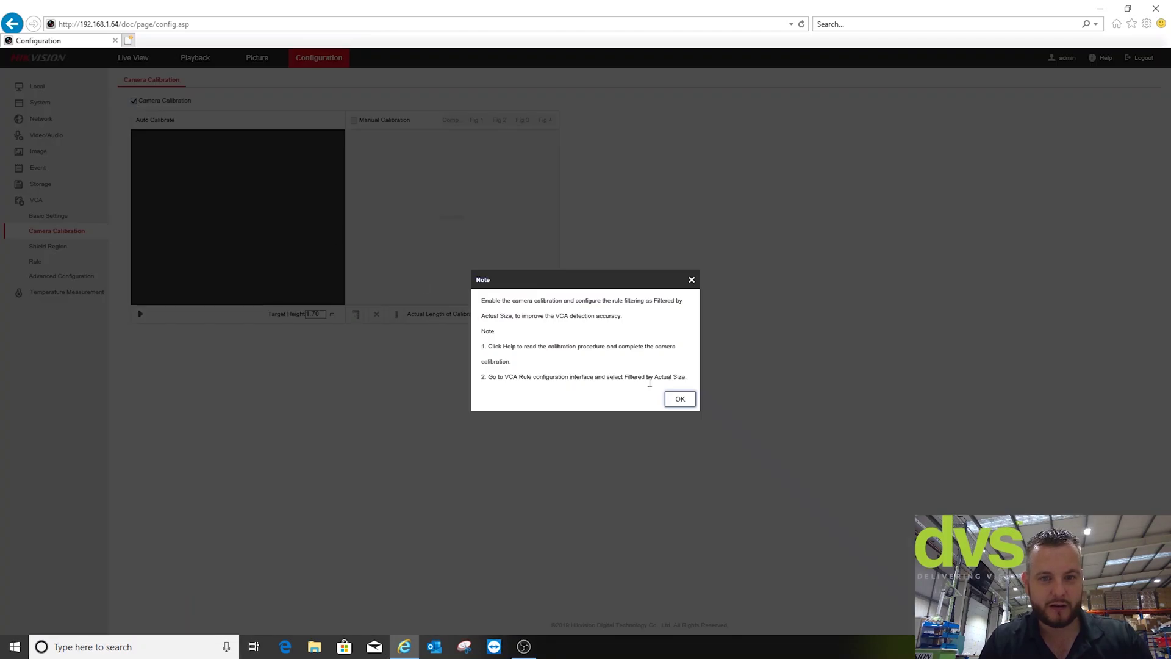
left_click(680, 400)
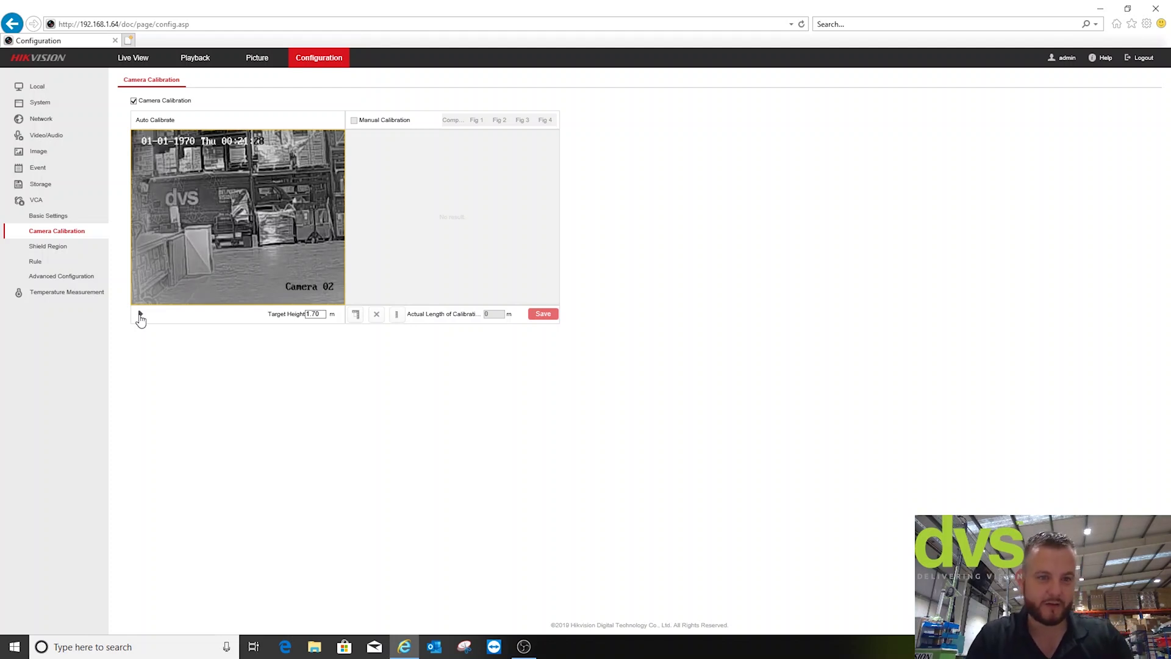
left_click(140, 314)
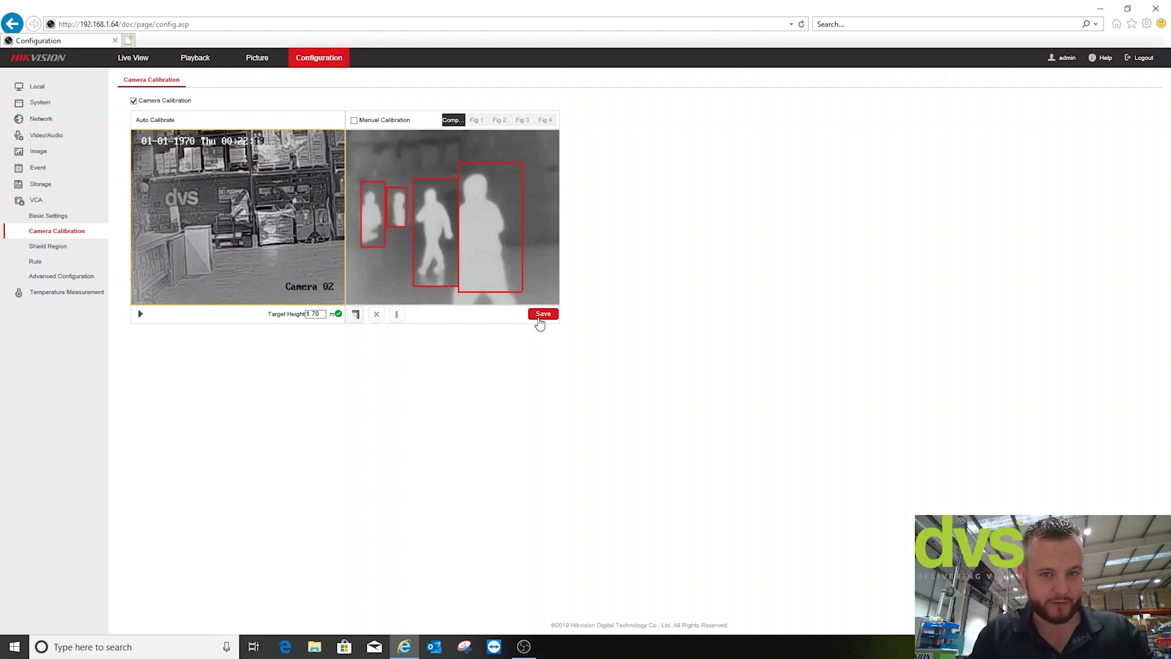
View the VCA shield region, and add a VCA rule named DVS with the rule type Intrusion.
left_click(51, 250)
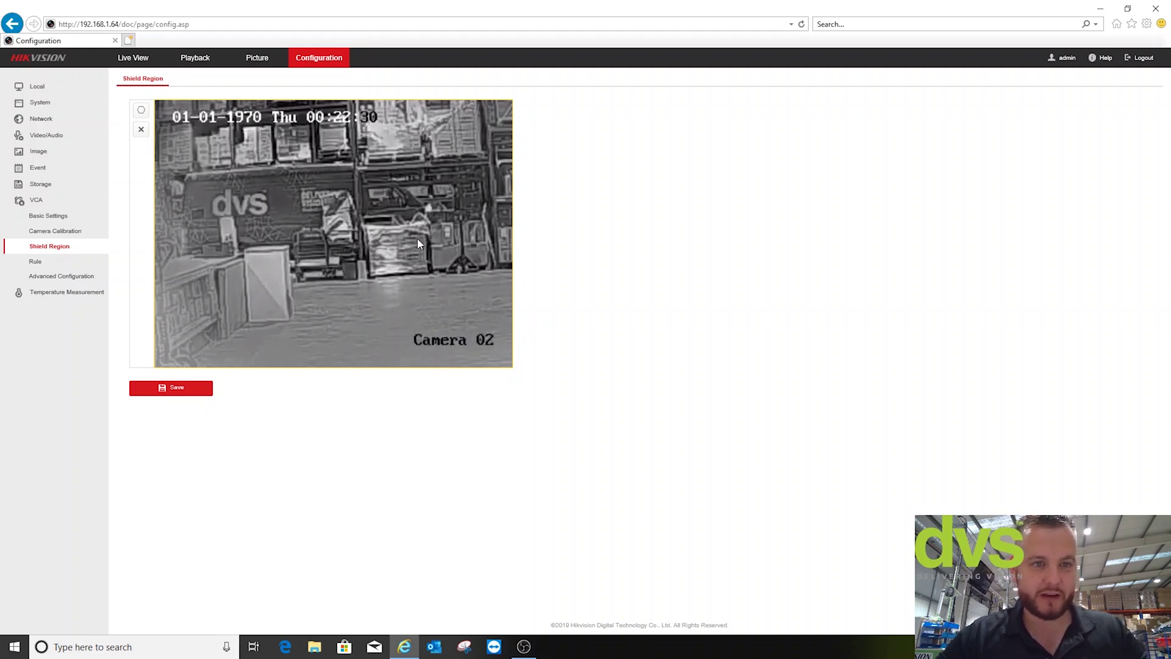
left_click(36, 262)
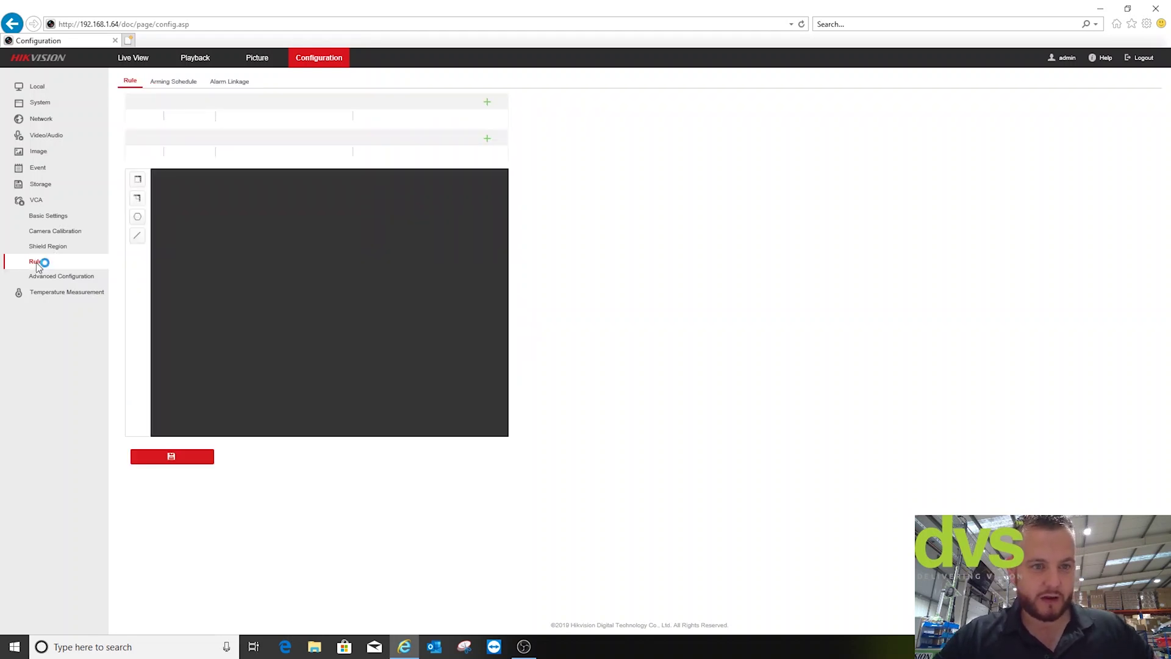
left_click(487, 104)
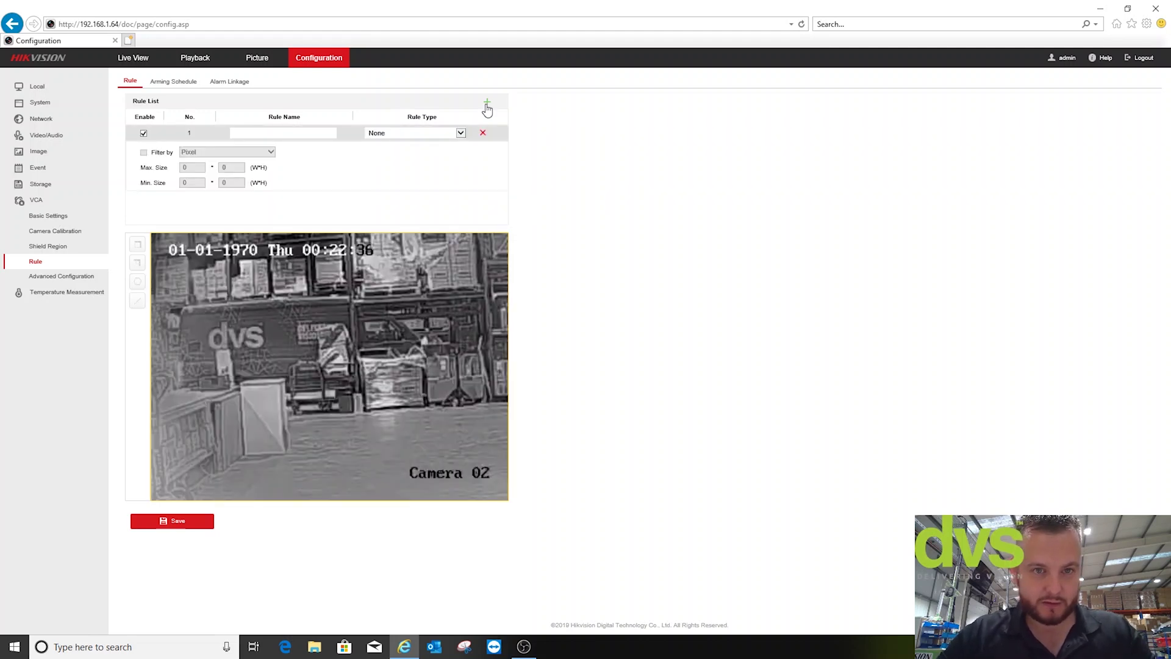
left_click(267, 129)
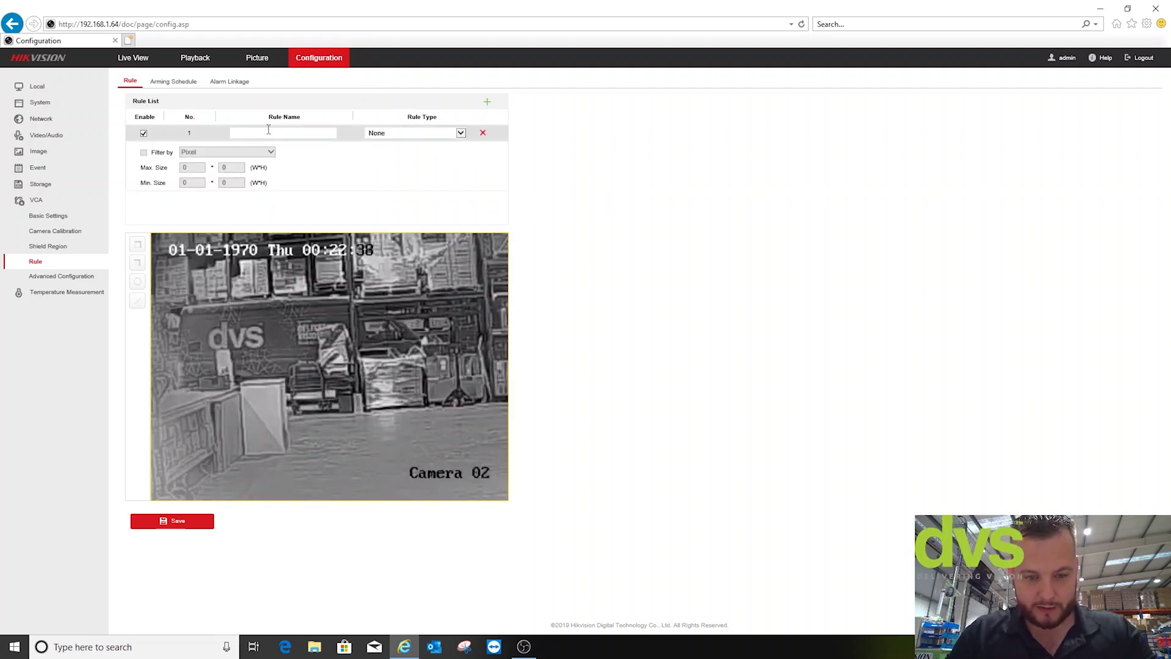
type("DVS")
left_click(389, 130)
left_click(391, 147)
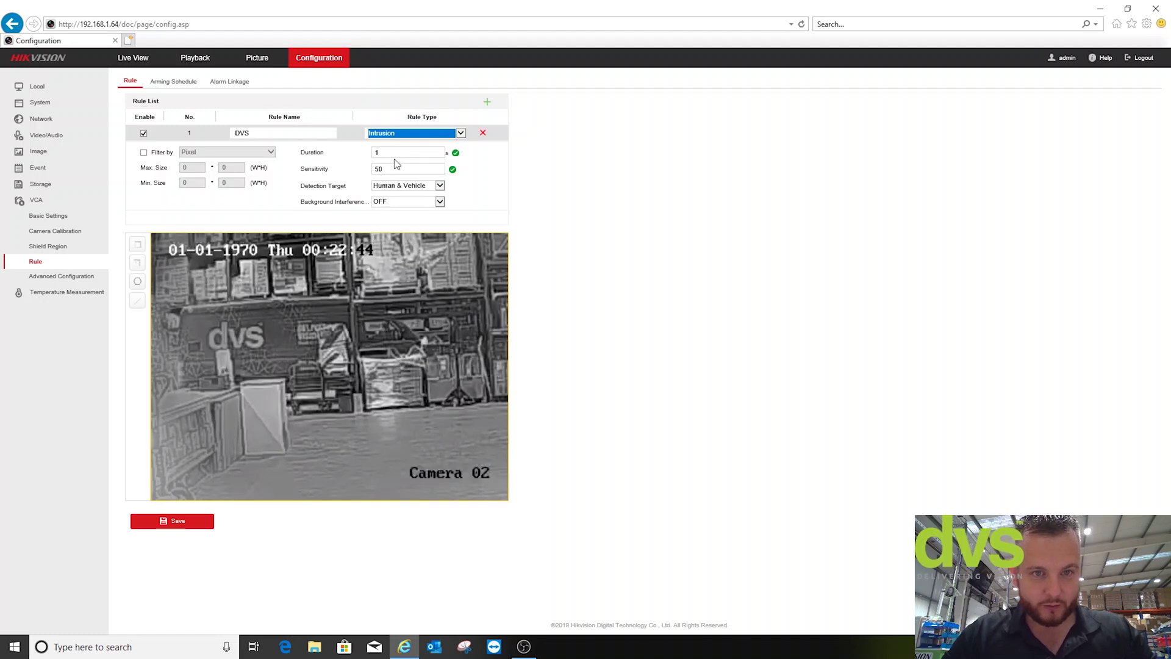
Set the DVS rule's duration to 2 s and keep Human & Vehicle as its detection target.
double_click(376, 152)
type("2")
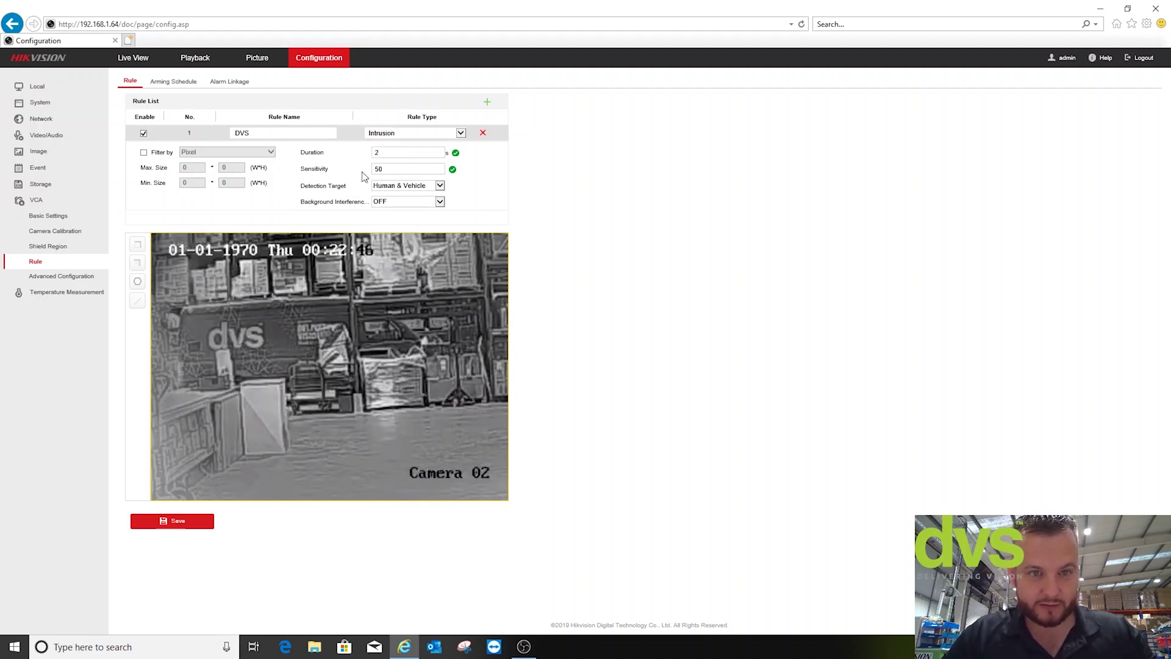
left_click(438, 186)
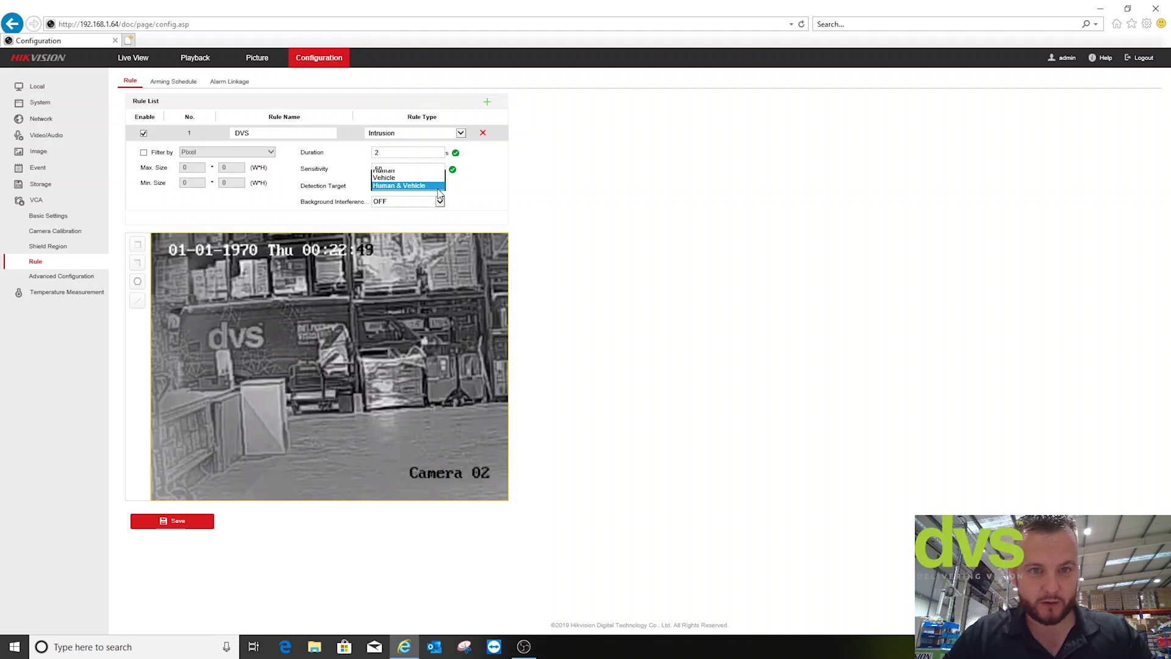
left_click(486, 199)
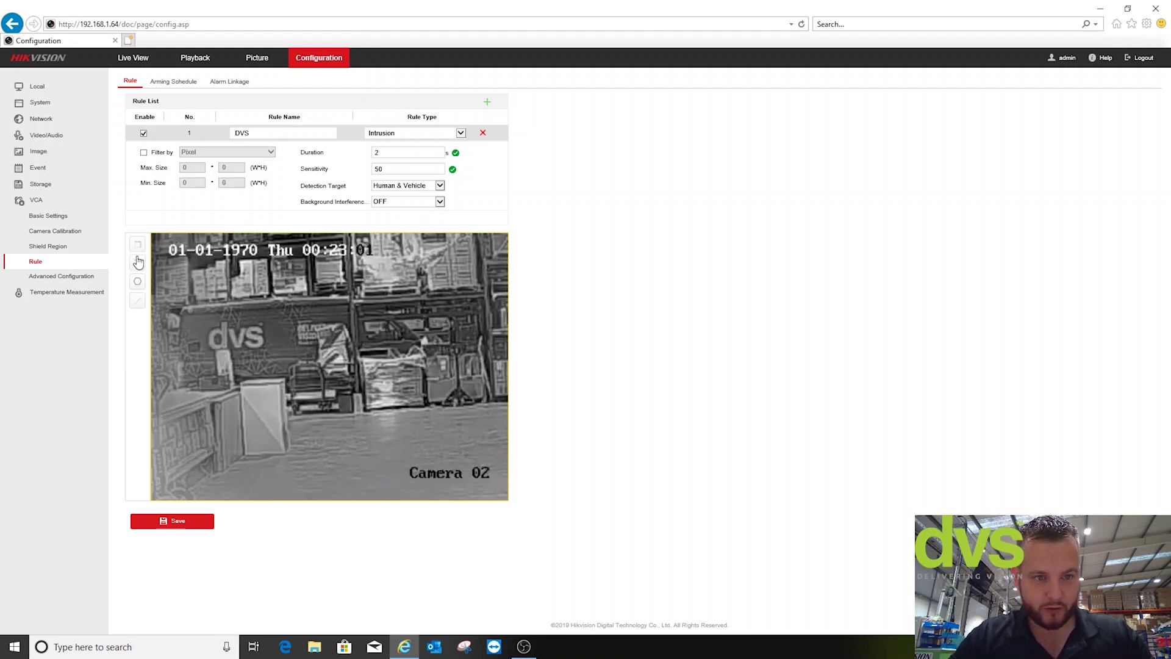
Draw a four-sided intrusion region for the DVS rule, from the dvs van lettering across to the stacked goods and down over the floor.
left_click(139, 283)
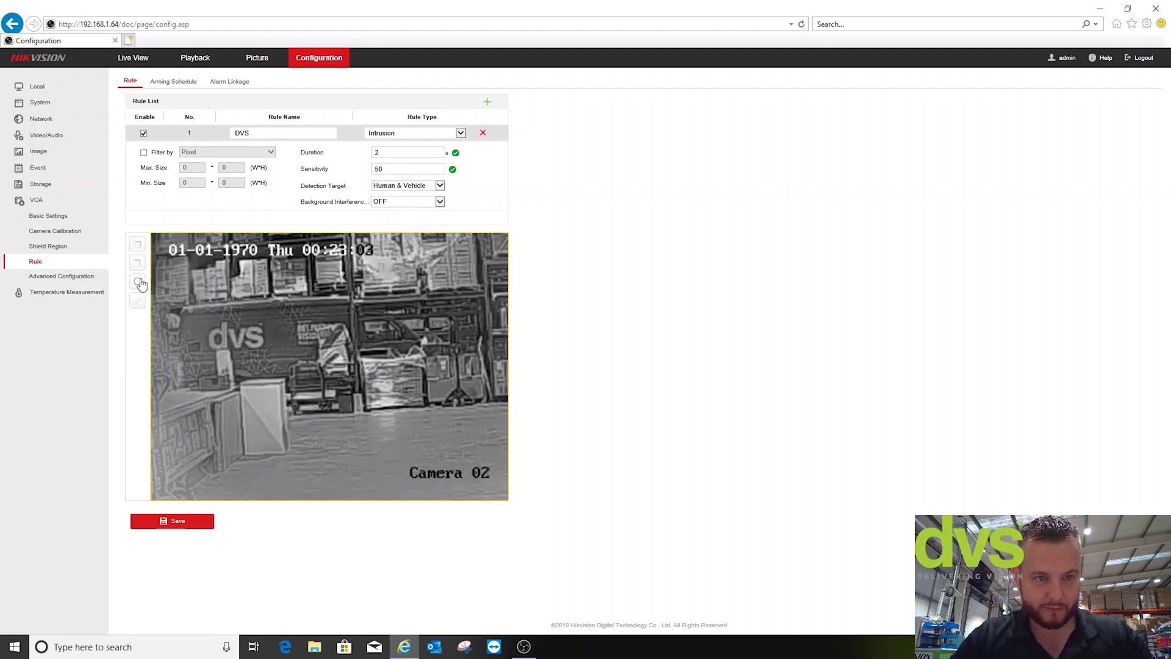
left_click(229, 326)
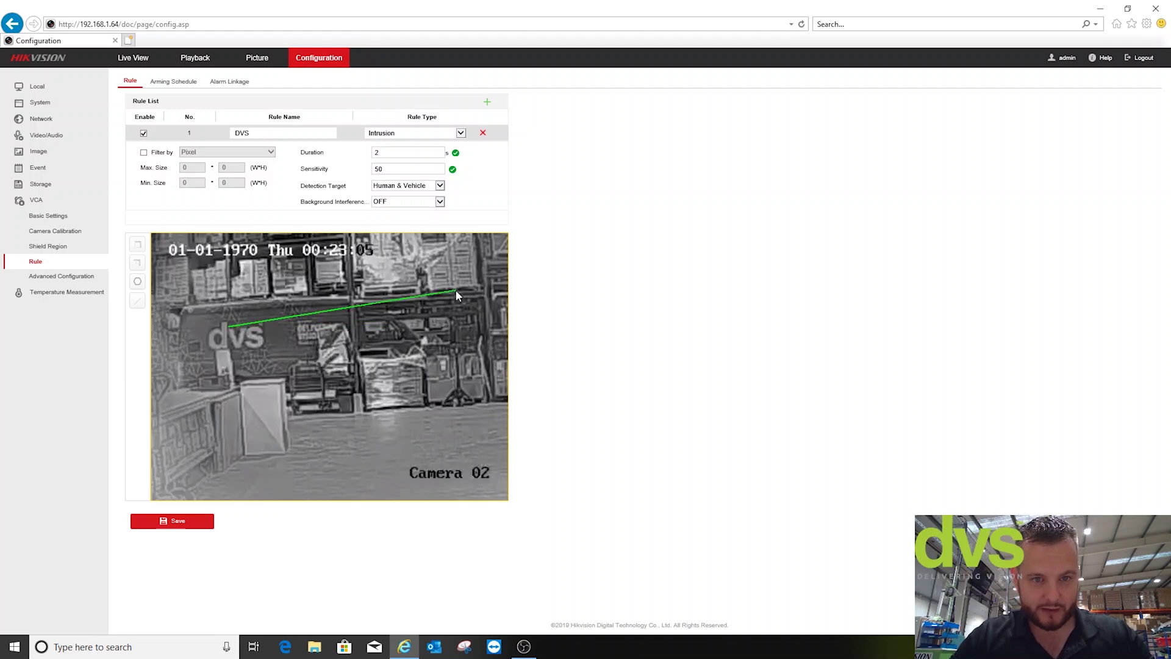
left_click(456, 309)
left_click(481, 481)
left_click(211, 473)
left_click(206, 484)
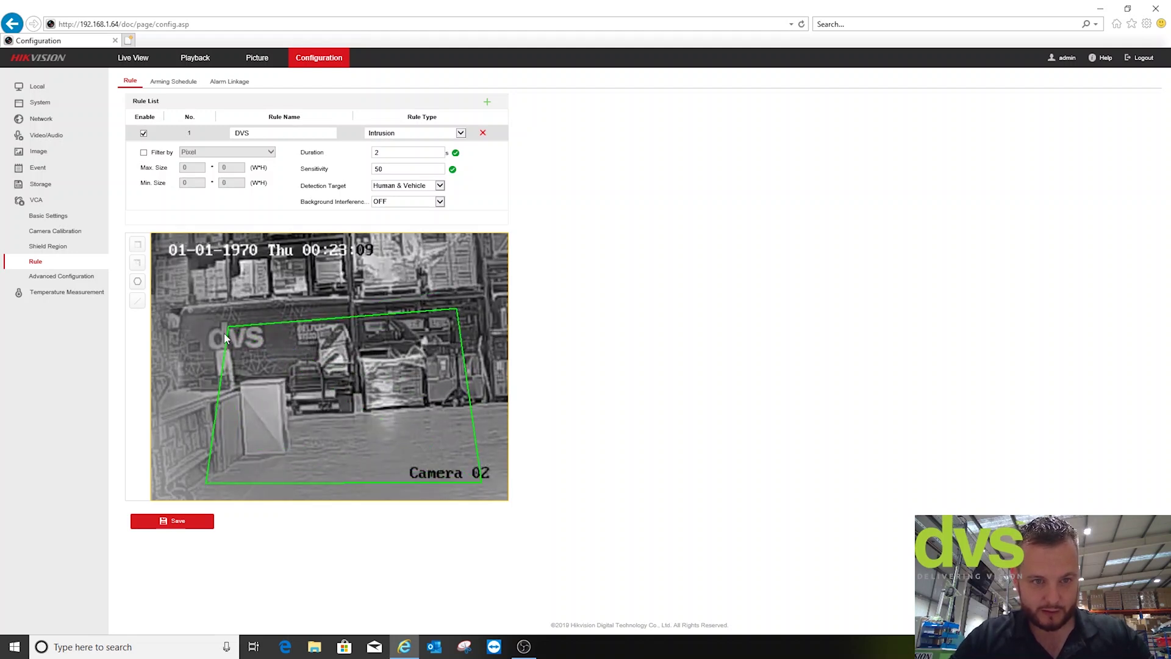
Extend the intrusion region's two upper corners outward to near the top of the camera image, and save the rule.
left_click_drag(230, 328, 183, 276)
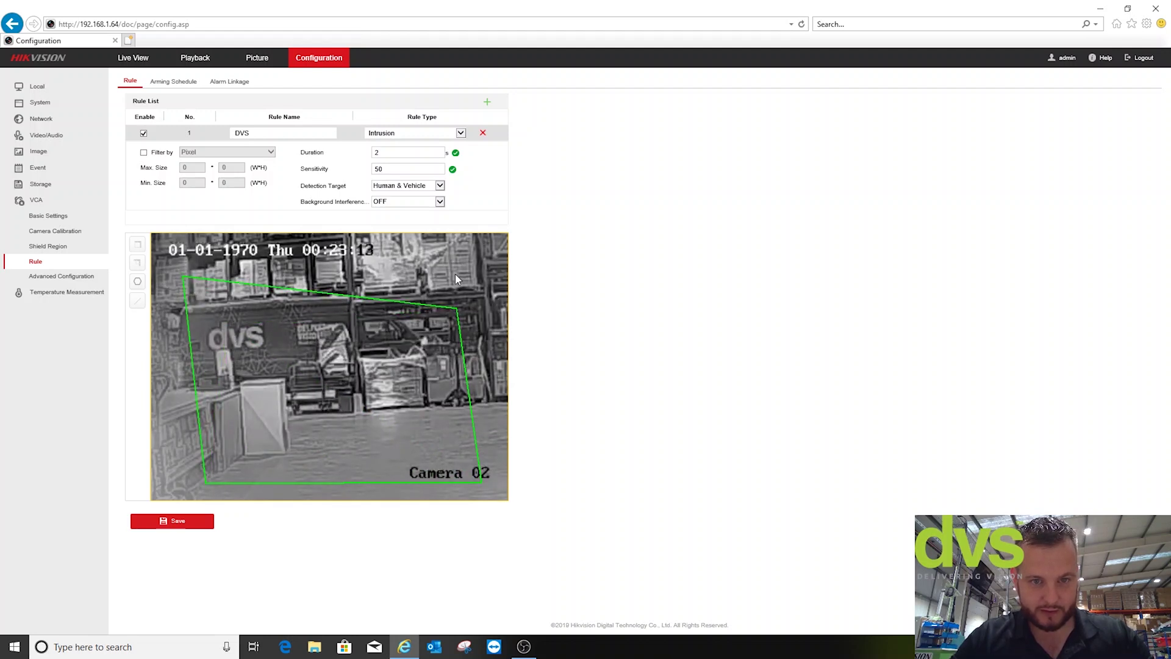
left_click_drag(458, 308, 482, 253)
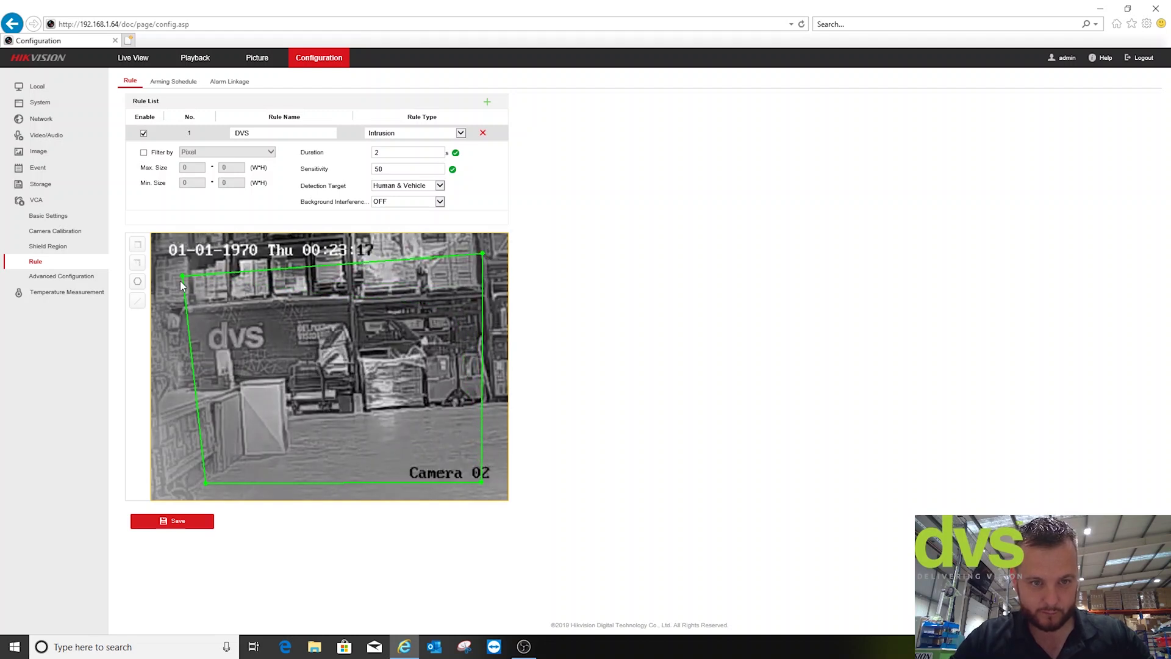
left_click_drag(185, 274, 169, 247)
left_click(170, 522)
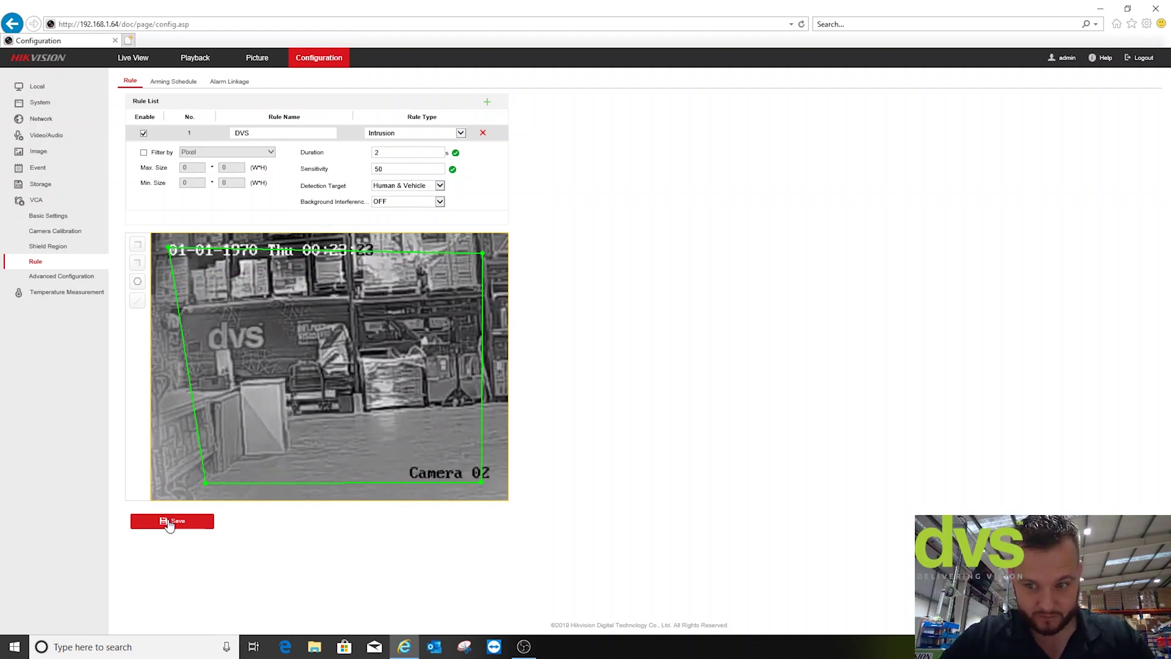
Review the arming schedule and the alarm linkage options for the DVS intrusion rule.
left_click(183, 83)
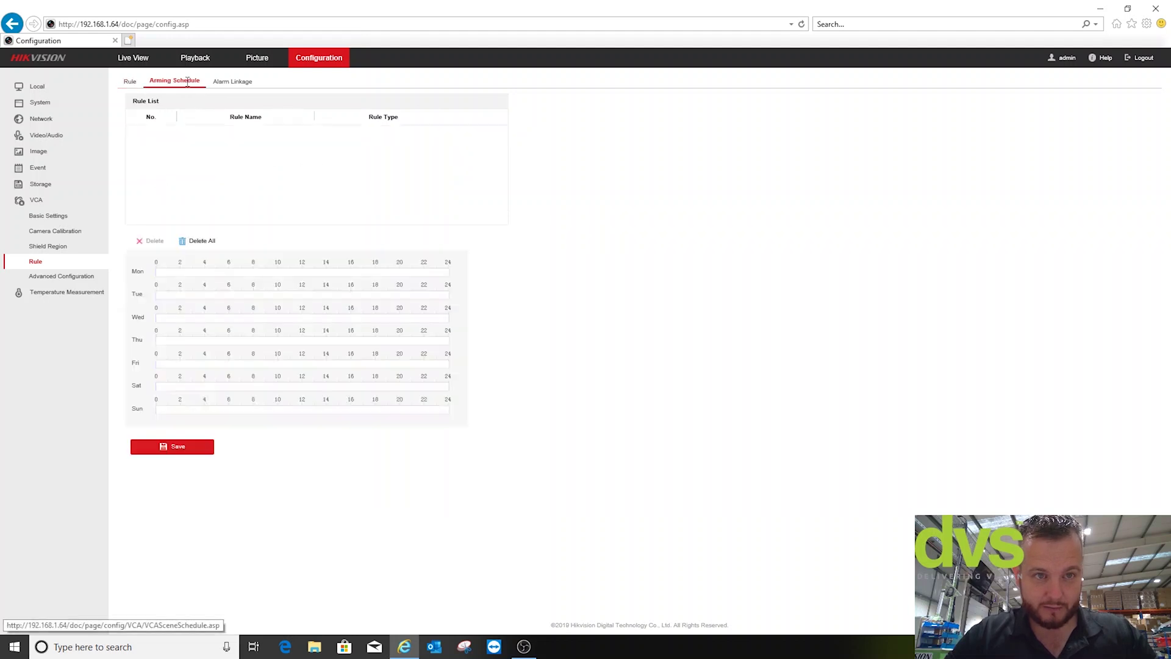
left_click(227, 84)
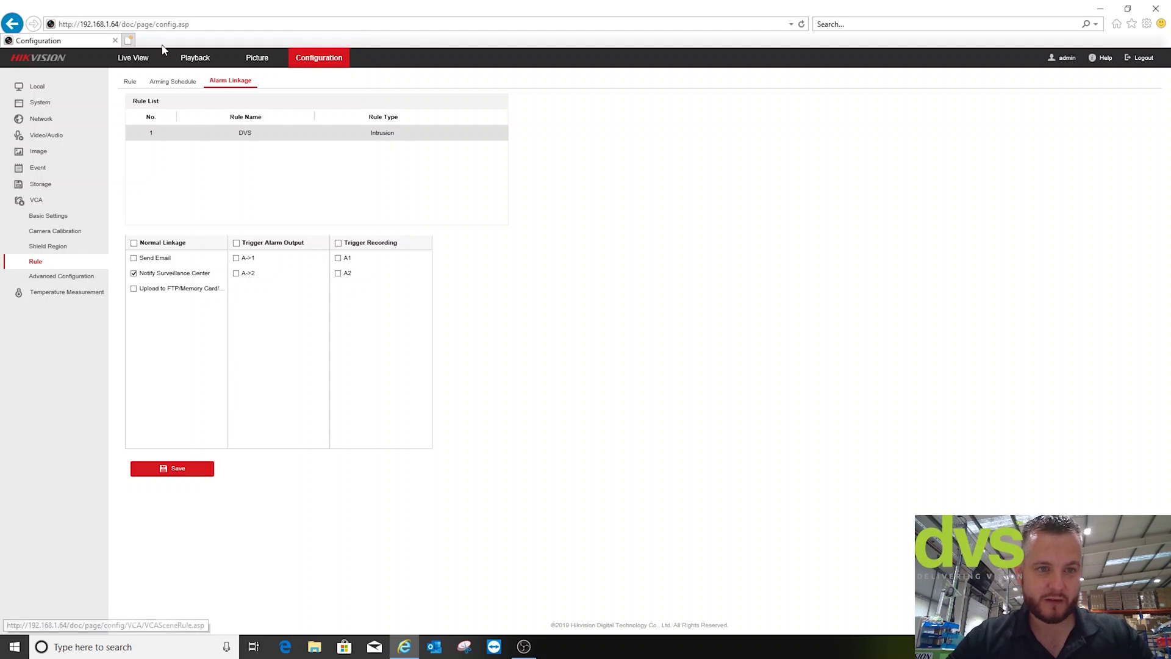
left_click(131, 82)
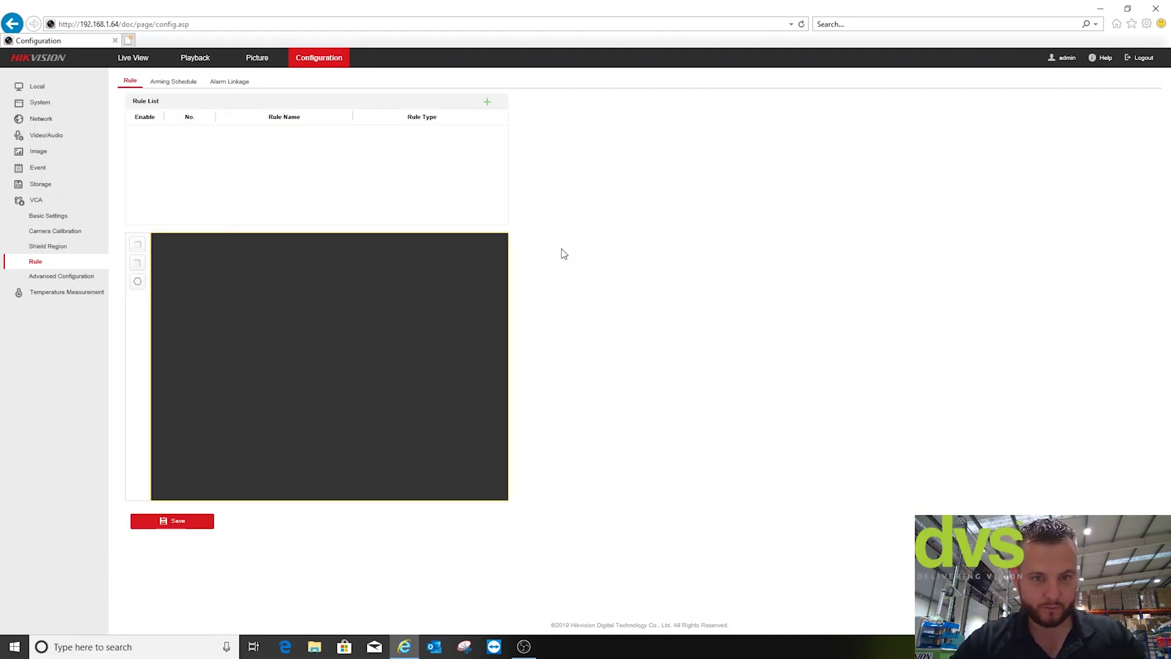
Turn off Single Alarm, set the scene mode to General and save the advanced VCA parameters, and view the global size filter.
left_click(49, 276)
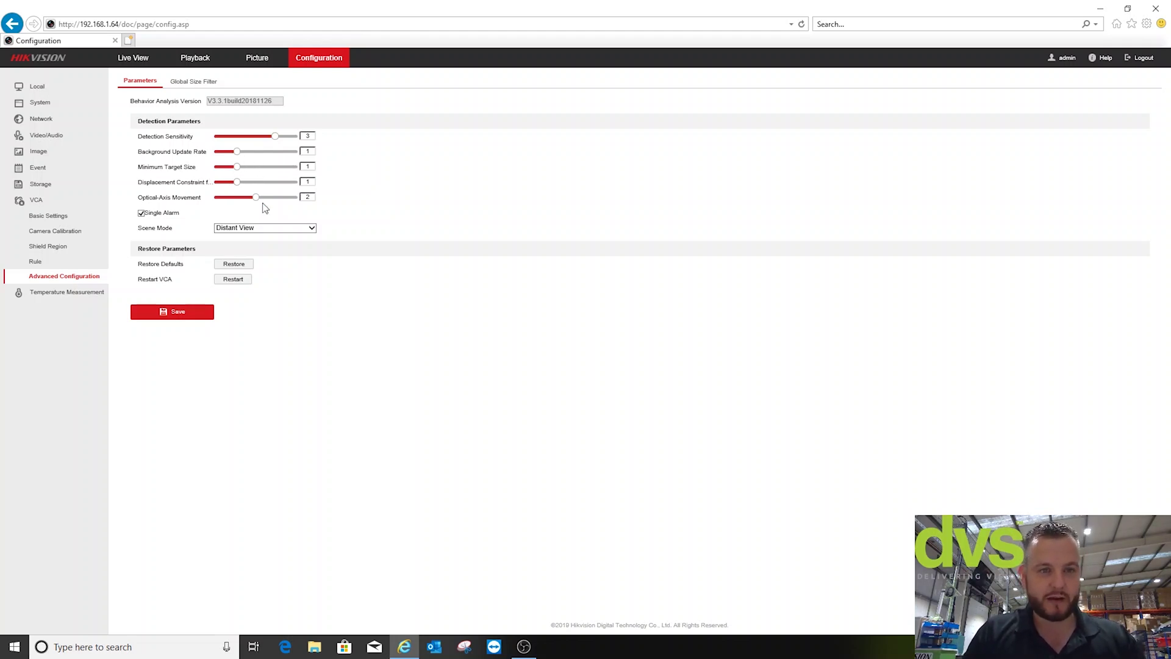
left_click(142, 214)
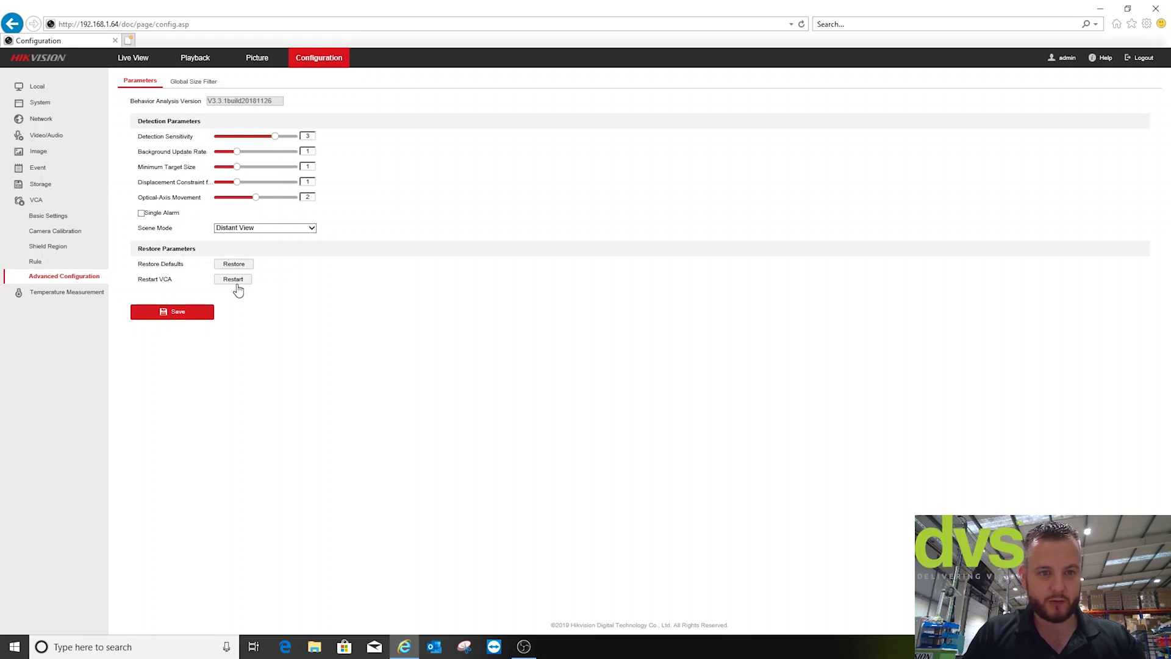
left_click(247, 228)
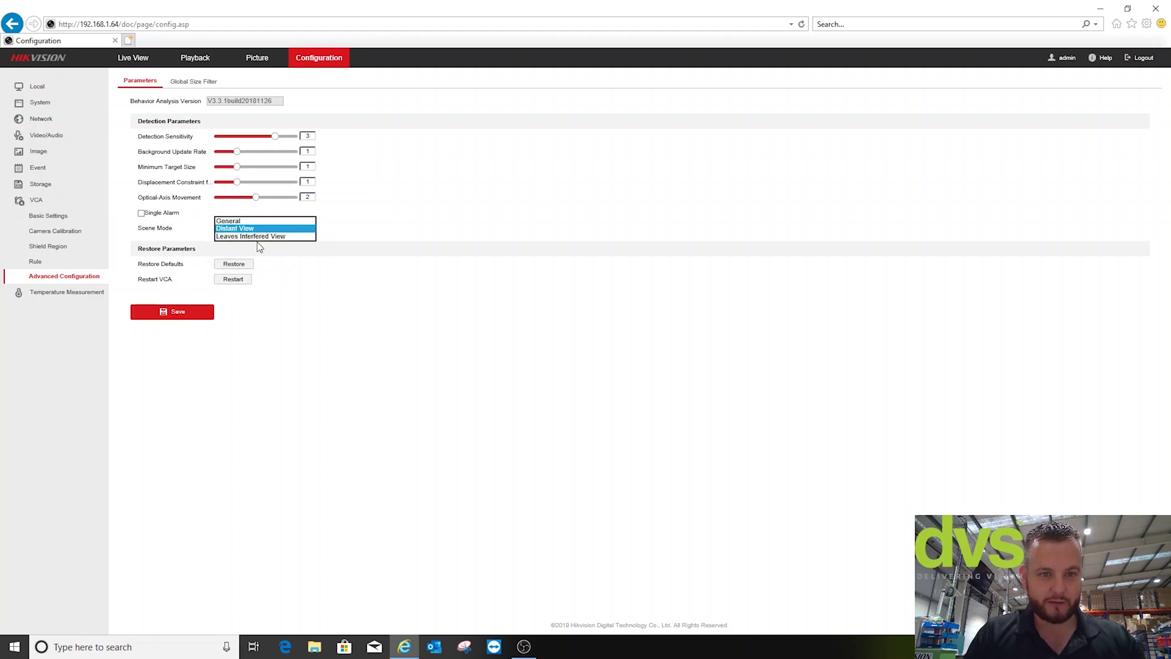
left_click(229, 221)
left_click(166, 317)
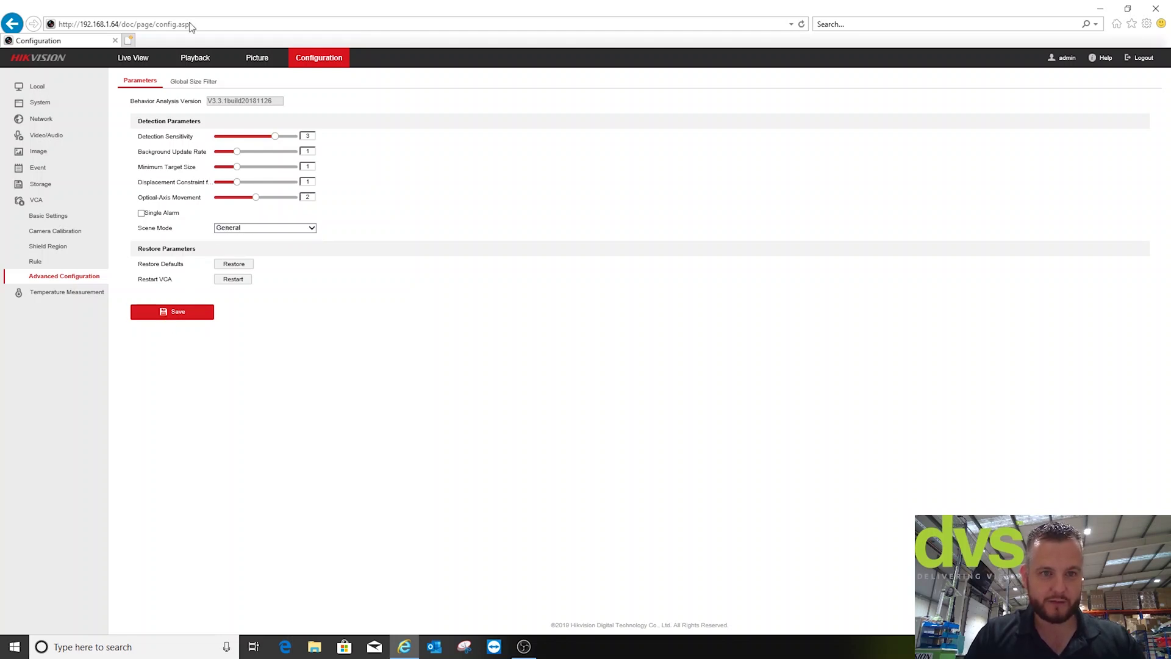
left_click(192, 84)
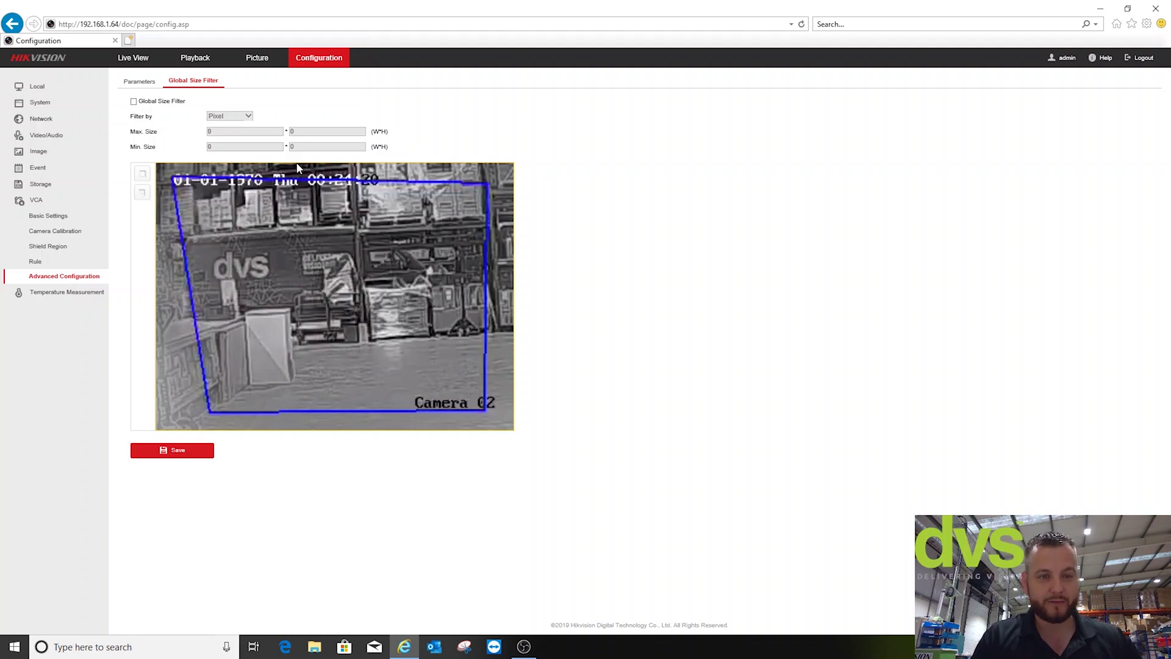
Enable temperature measurement, color-temperature, and original data on capture and on stream for Camera 02.
left_click(53, 293)
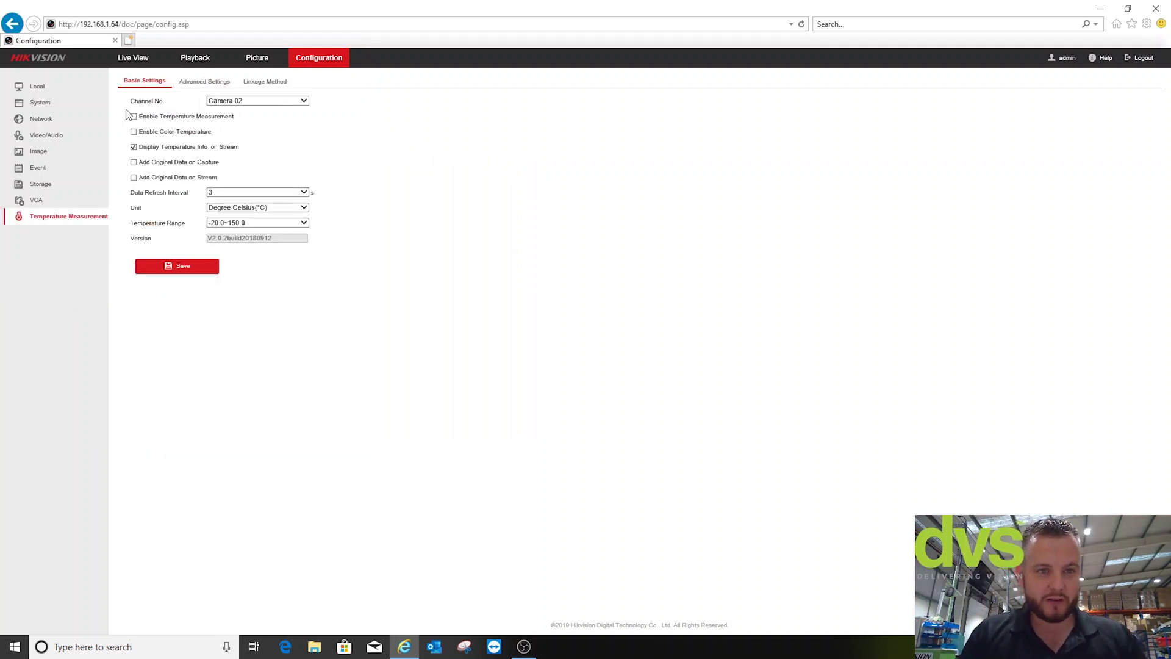
left_click(134, 117)
left_click(134, 132)
left_click(134, 177)
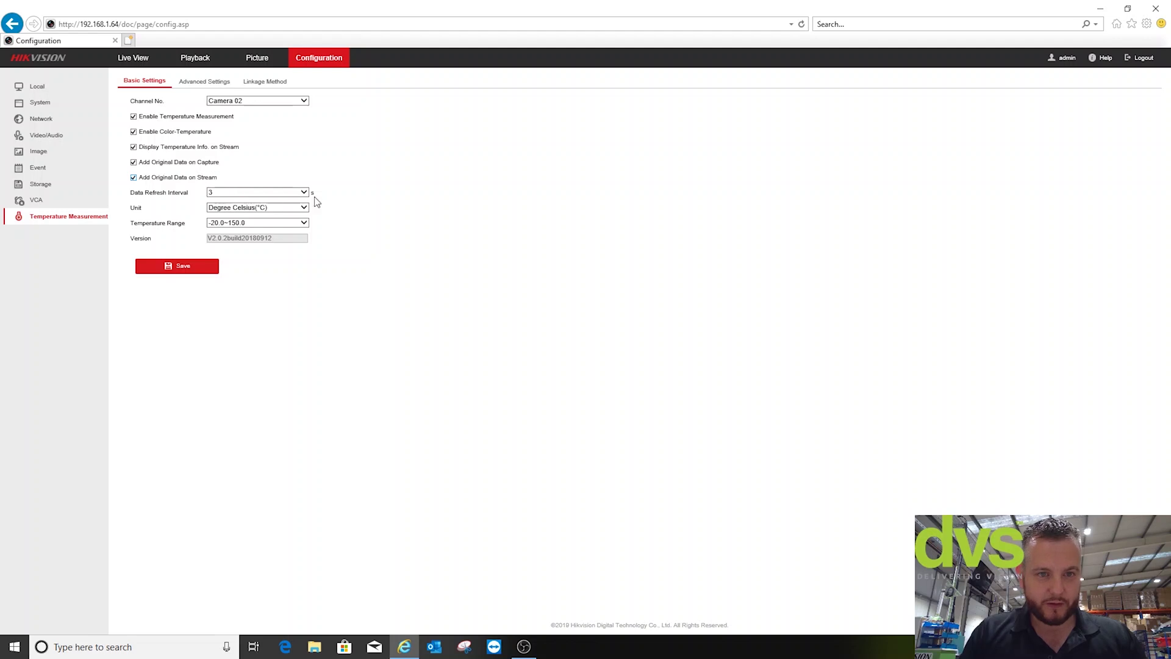
Check the unit and temperature range choices, and save Camera 02's basic temperature measurement settings.
left_click(293, 210)
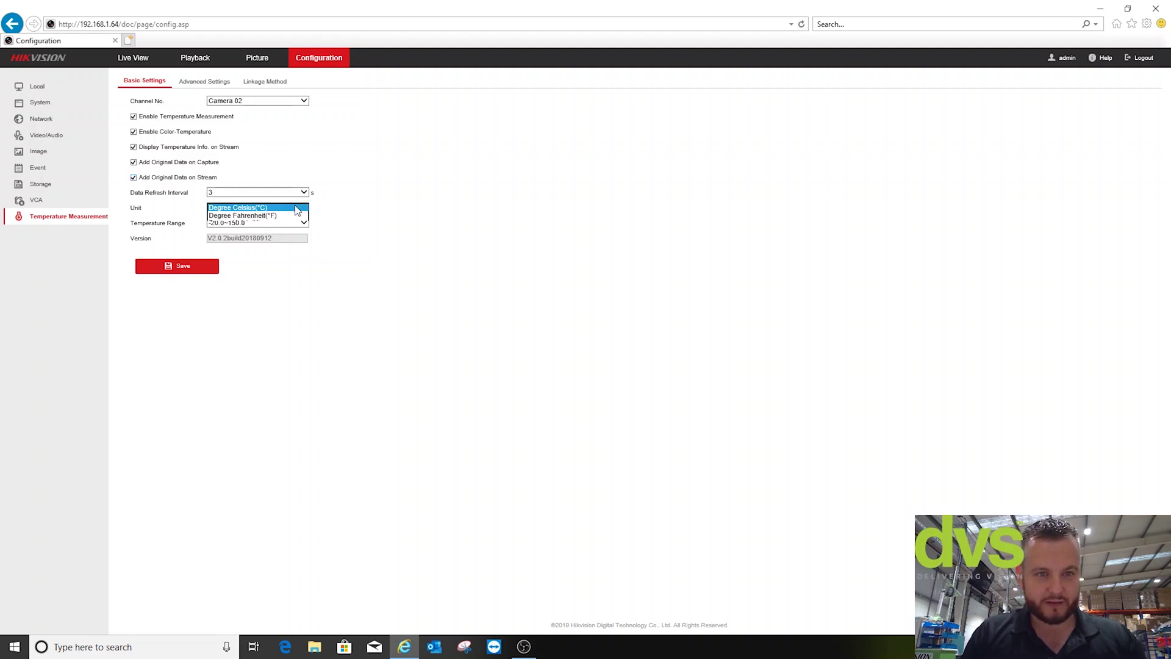
left_click(343, 220)
left_click(266, 225)
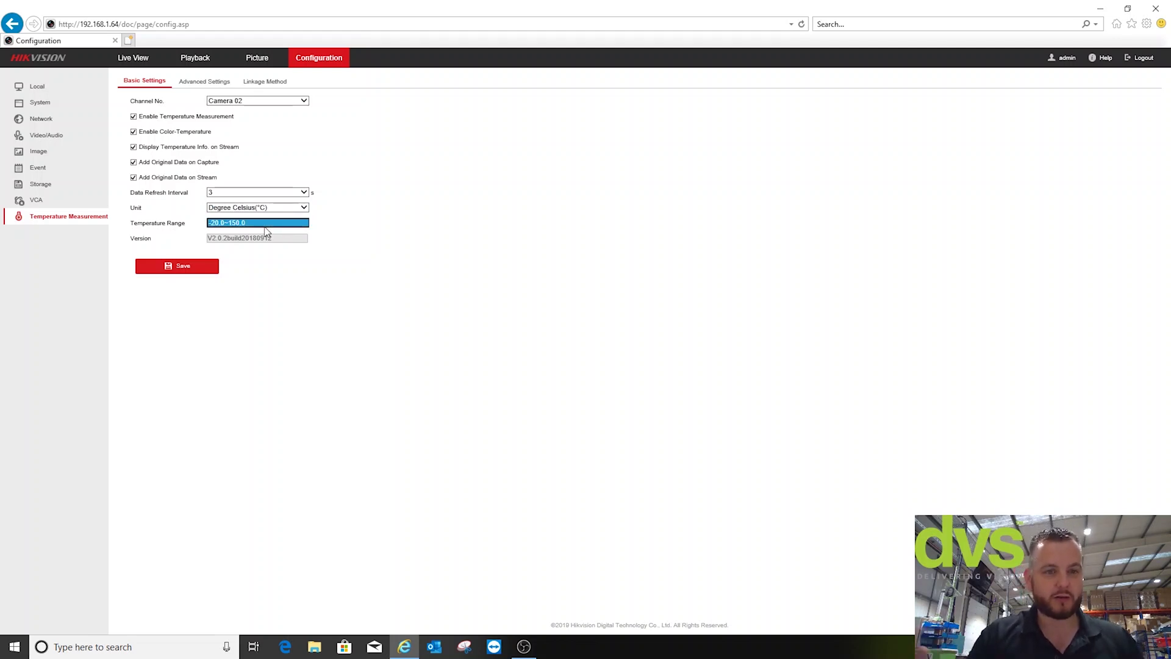
left_click(194, 263)
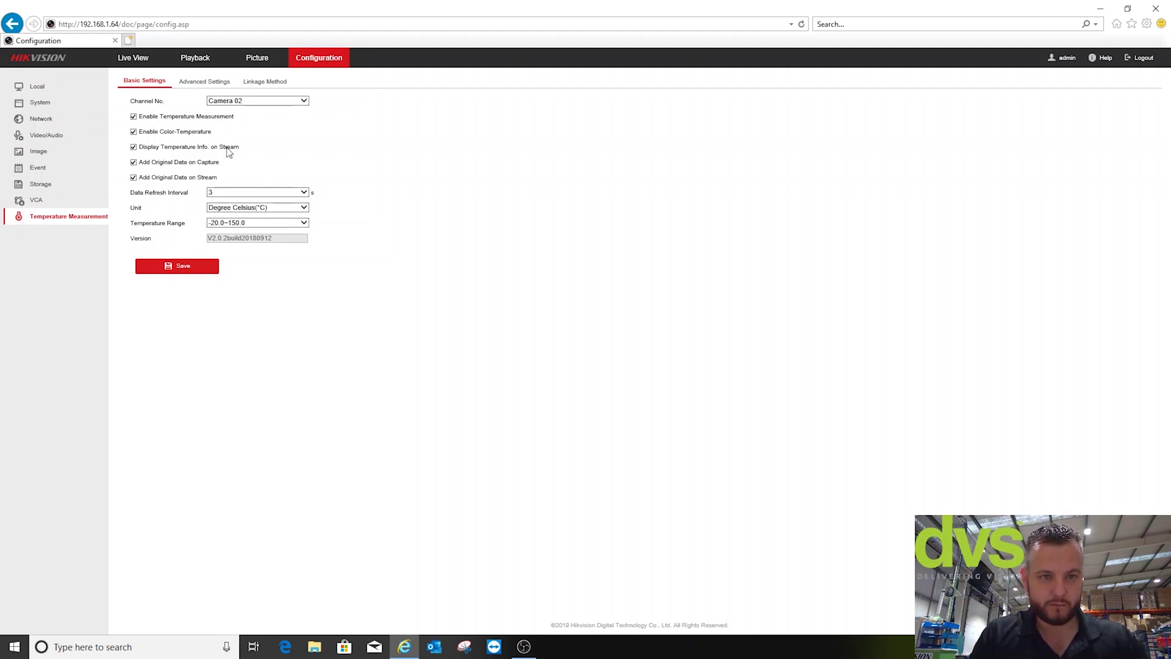
Switch the advanced temperature measurement settings of Camera 02 to the Expert configuration.
left_click(217, 81)
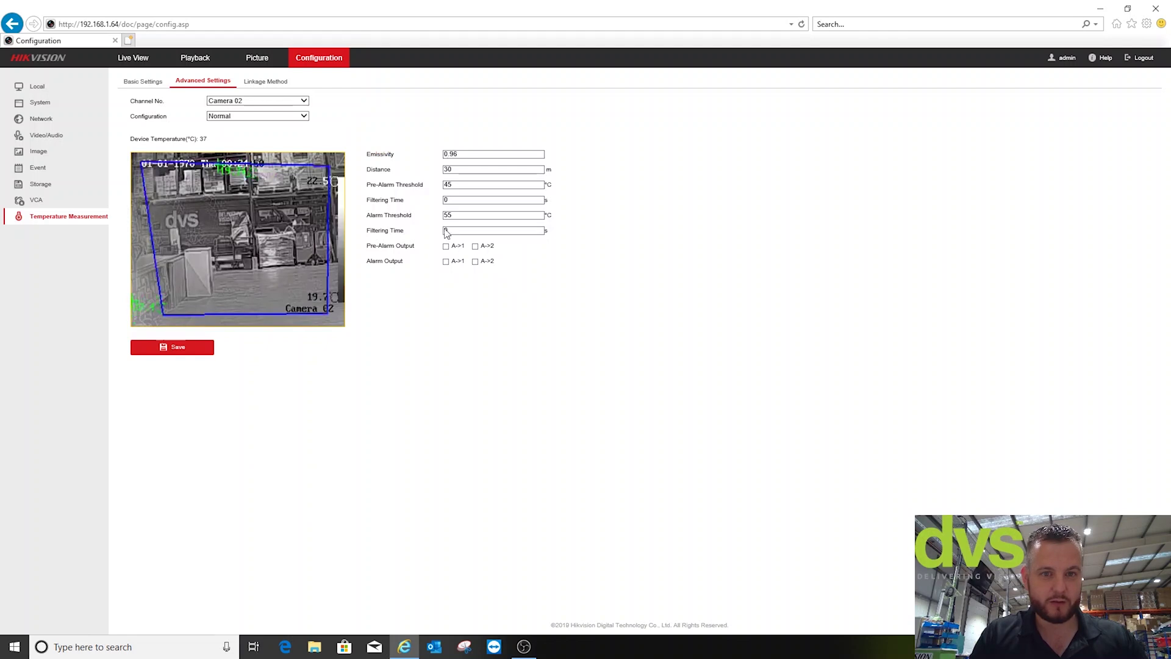
left_click(258, 116)
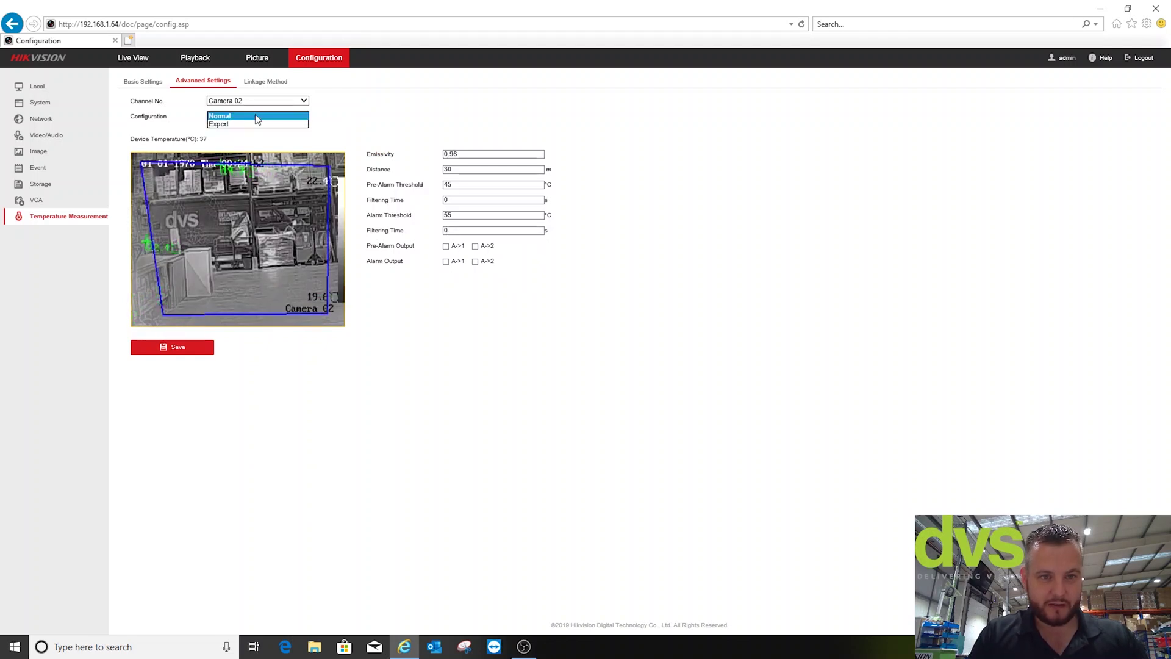
left_click(251, 124)
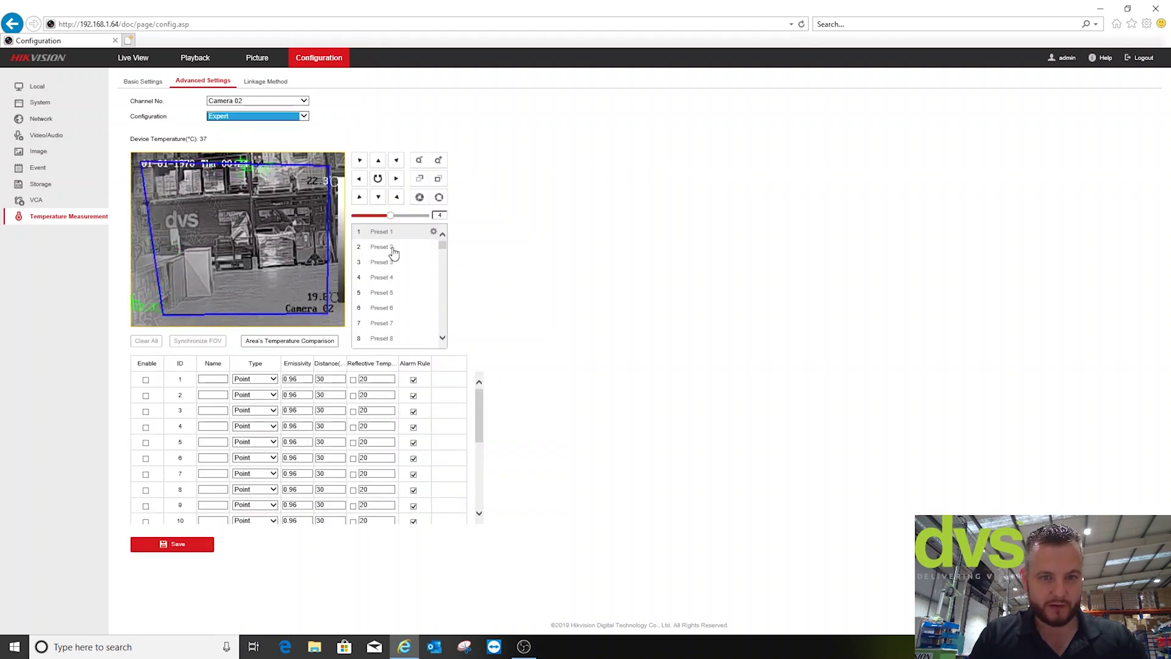
Enable measurement rule 1, name it Area 1, and set its type to Area and its distance to 20.
left_click(146, 380)
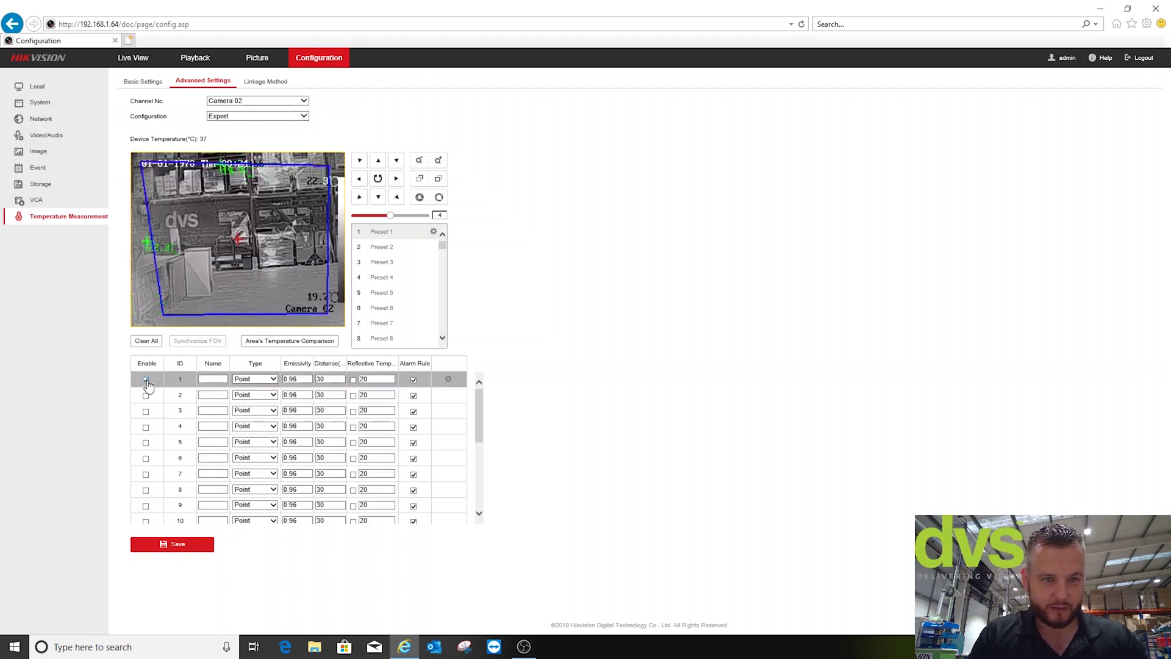
left_click(202, 381)
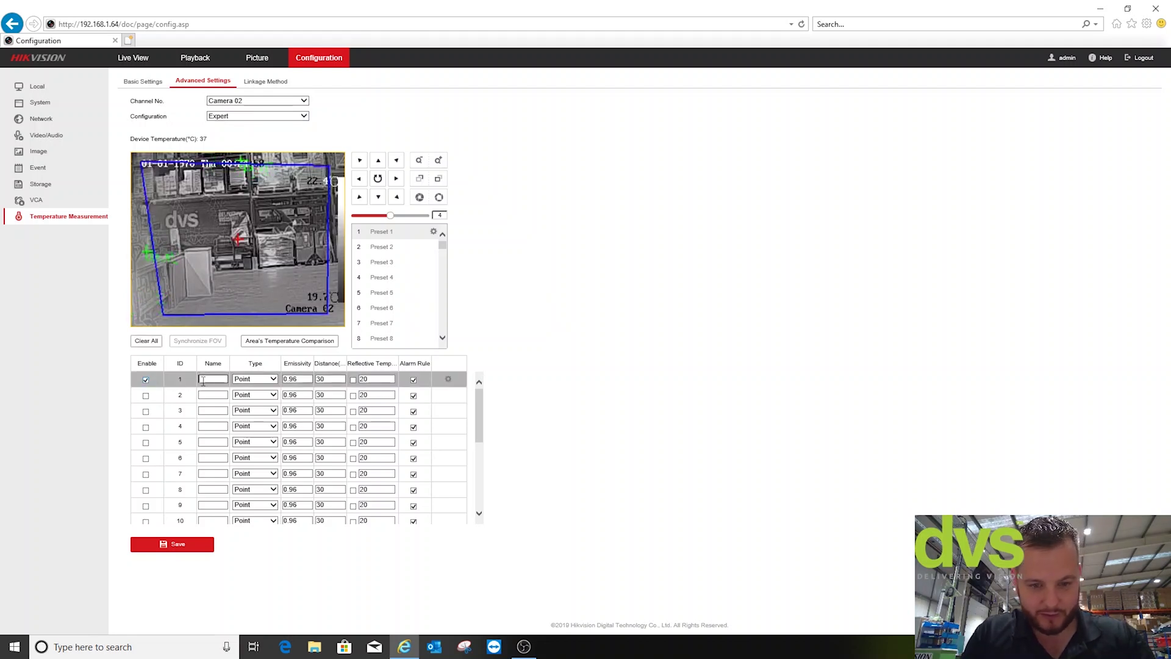
type("Area 1")
left_click(242, 379)
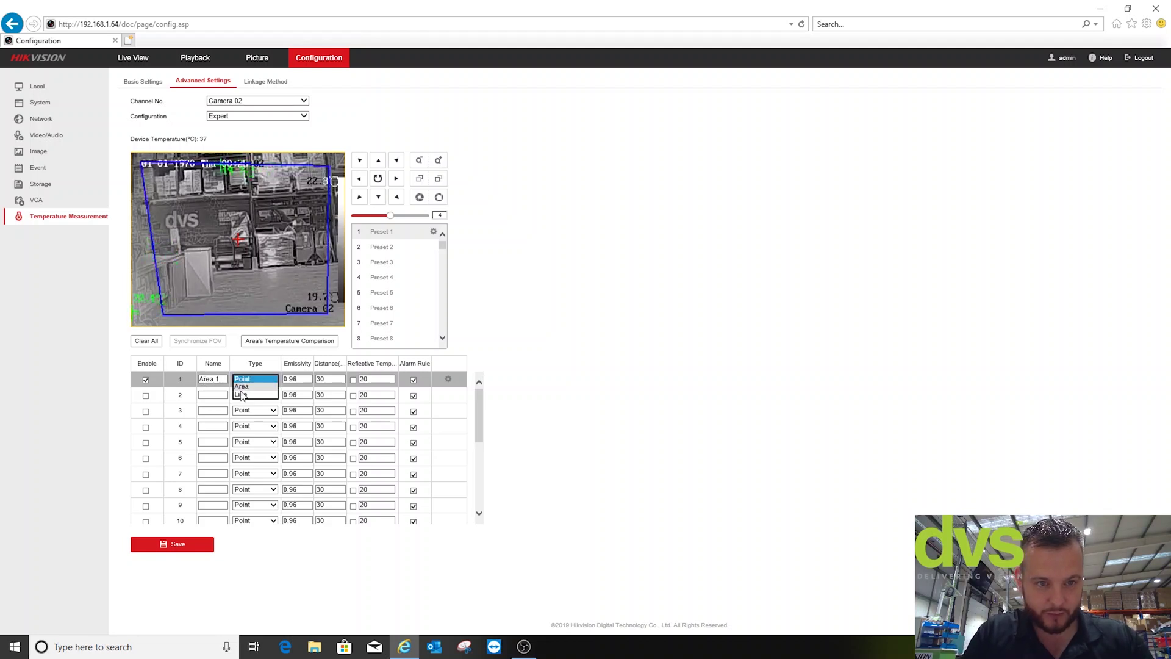
left_click(244, 384)
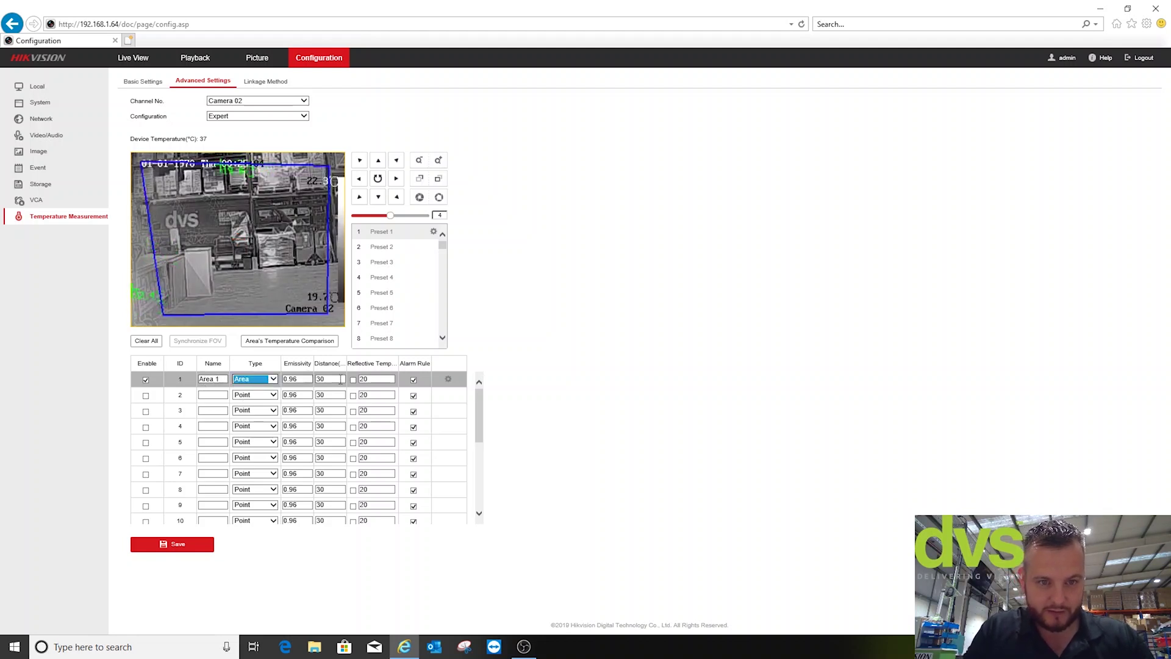
double_click(336, 379)
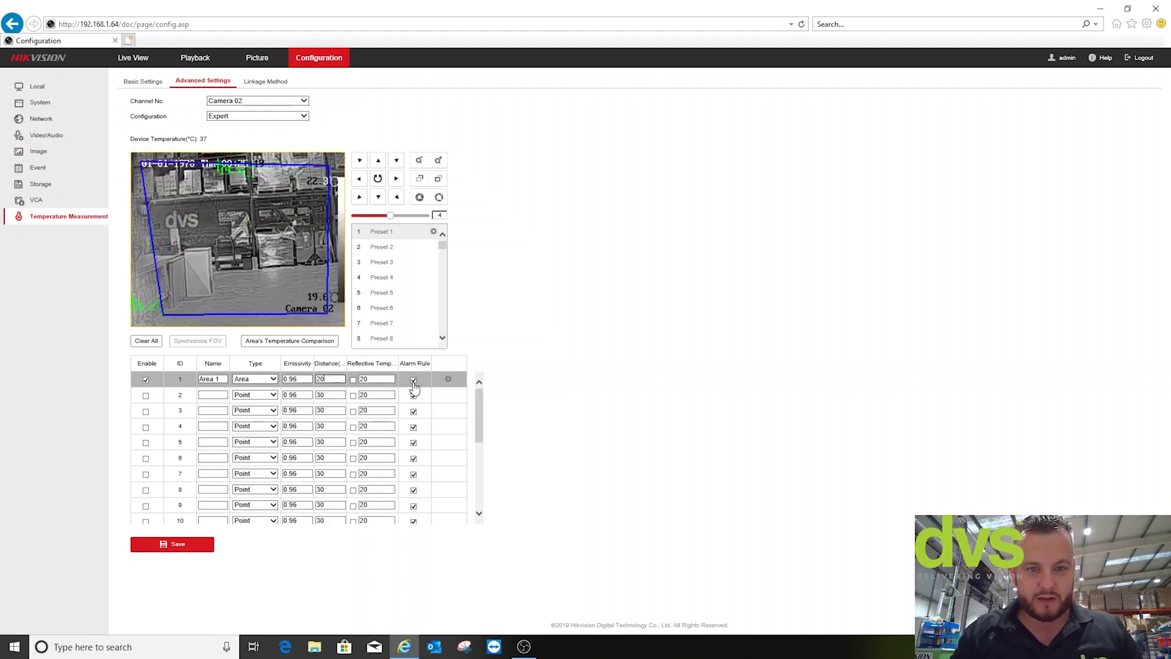
Set Area 1's alarm temperature to 35 °C and pre-alarm temperature to 25 °C, each with a filtering time of 3 s.
left_click(446, 382)
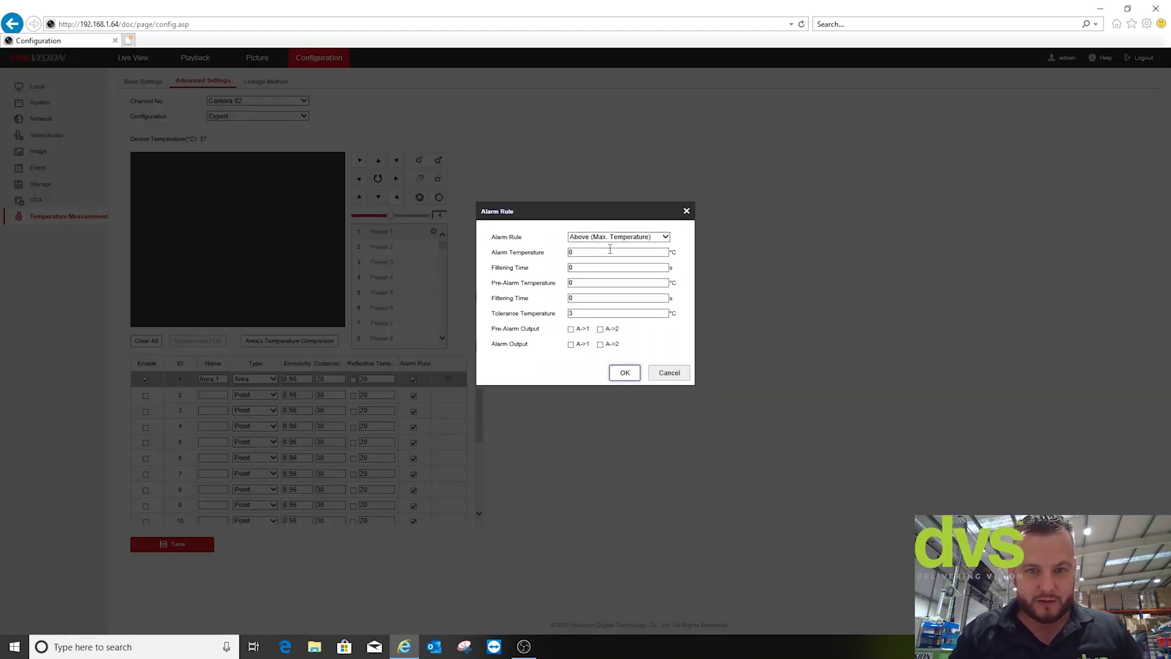
left_click_drag(586, 254, 534, 261)
type("35")
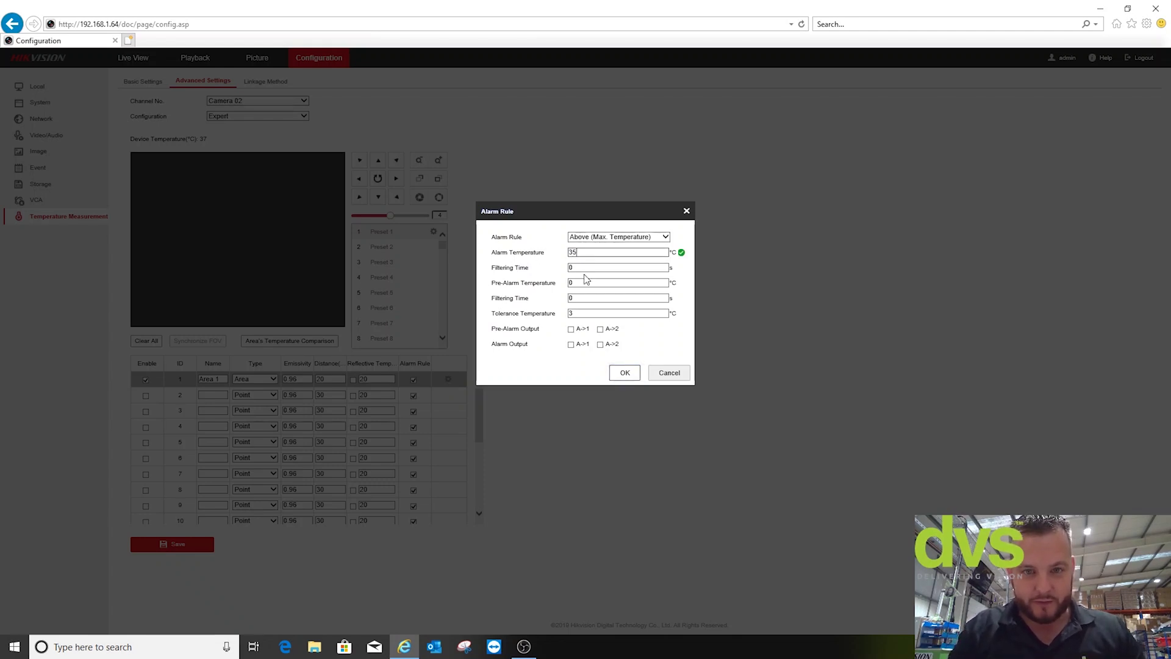
left_click_drag(584, 268, 535, 285)
type("3")
type("25")
left_click(576, 297)
type("3")
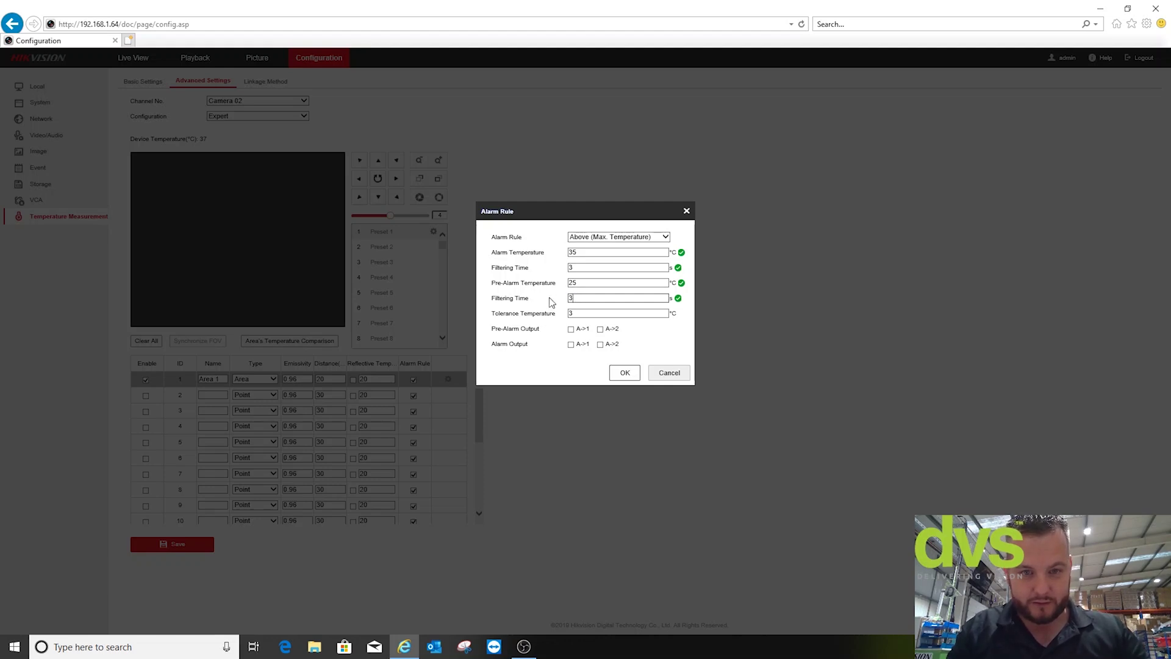
left_click(605, 314)
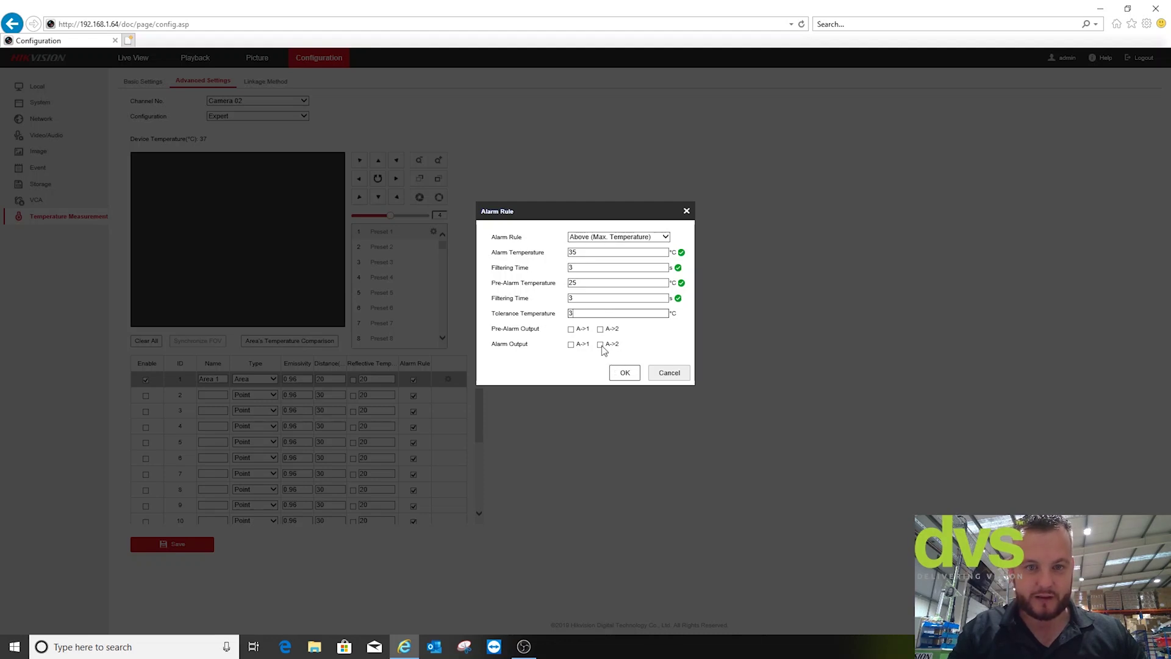
left_click(621, 373)
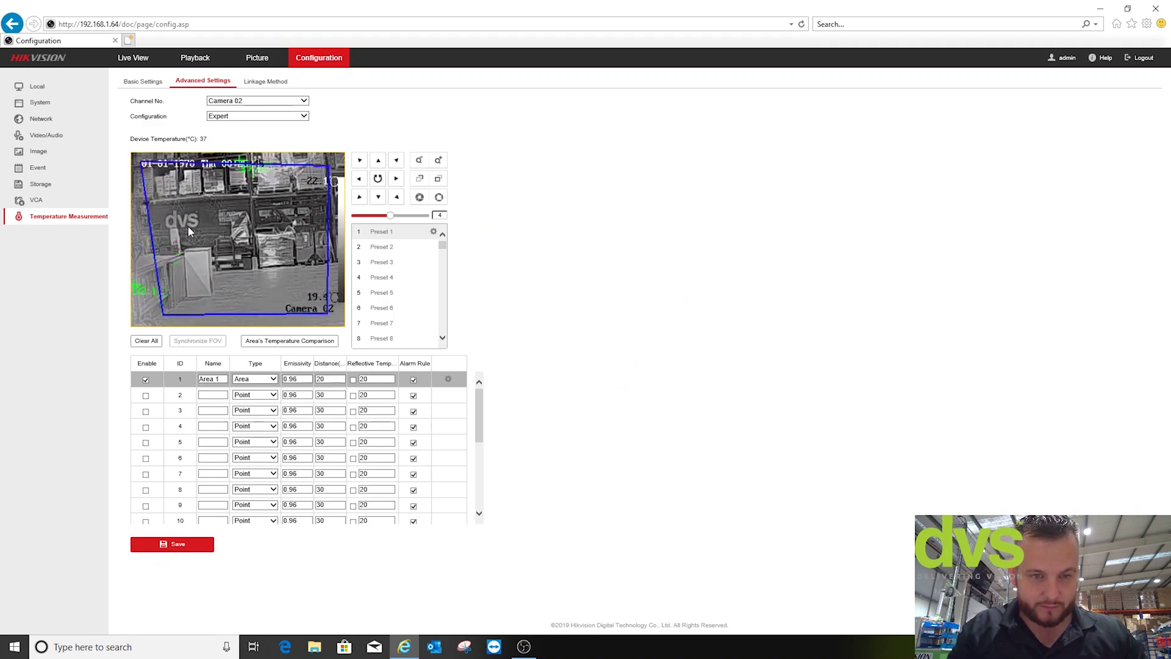
Draw a four-sided Area 1 region from below the timestamp to the lower edge of the camera image, and save the rule.
left_click_drag(152, 191, 309, 186)
left_click(309, 183)
left_click(337, 317)
left_click(141, 318)
right_click(141, 326)
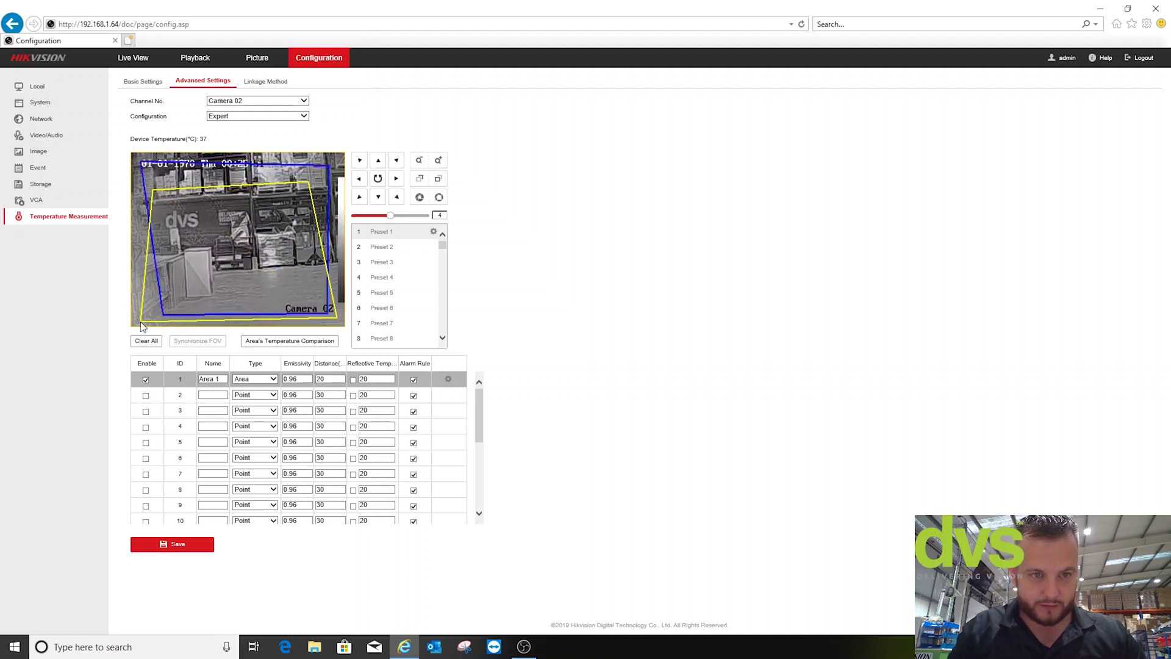
left_click(172, 552)
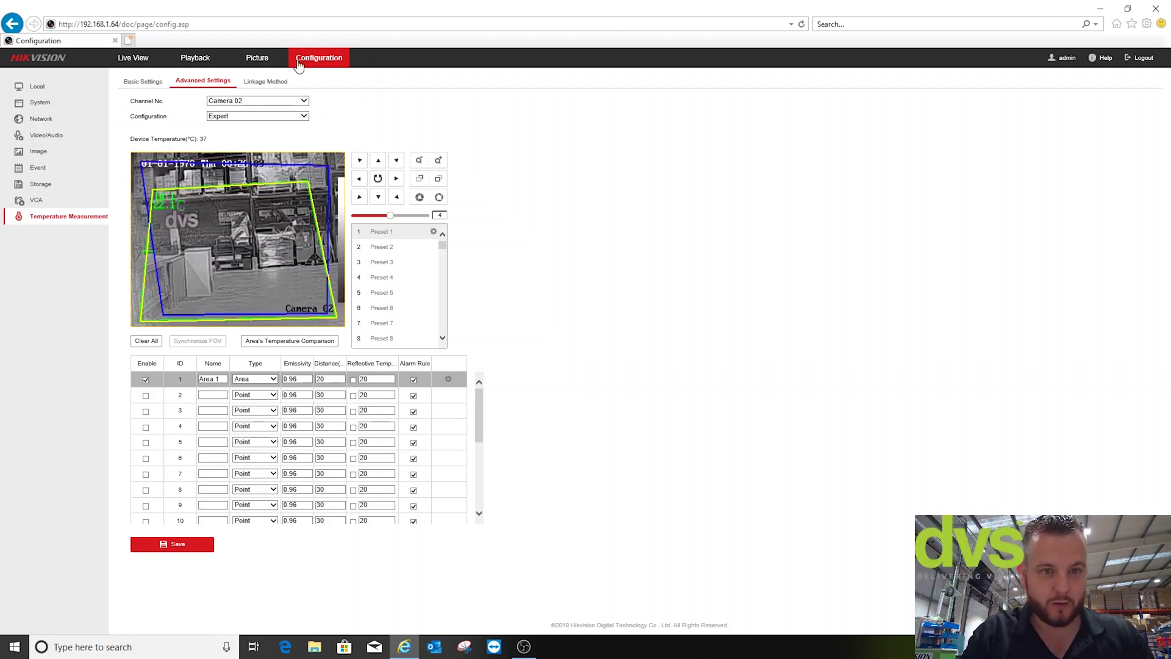
Review the arming schedule and linkage options for temperature measurement, and bring up the live view.
left_click(274, 88)
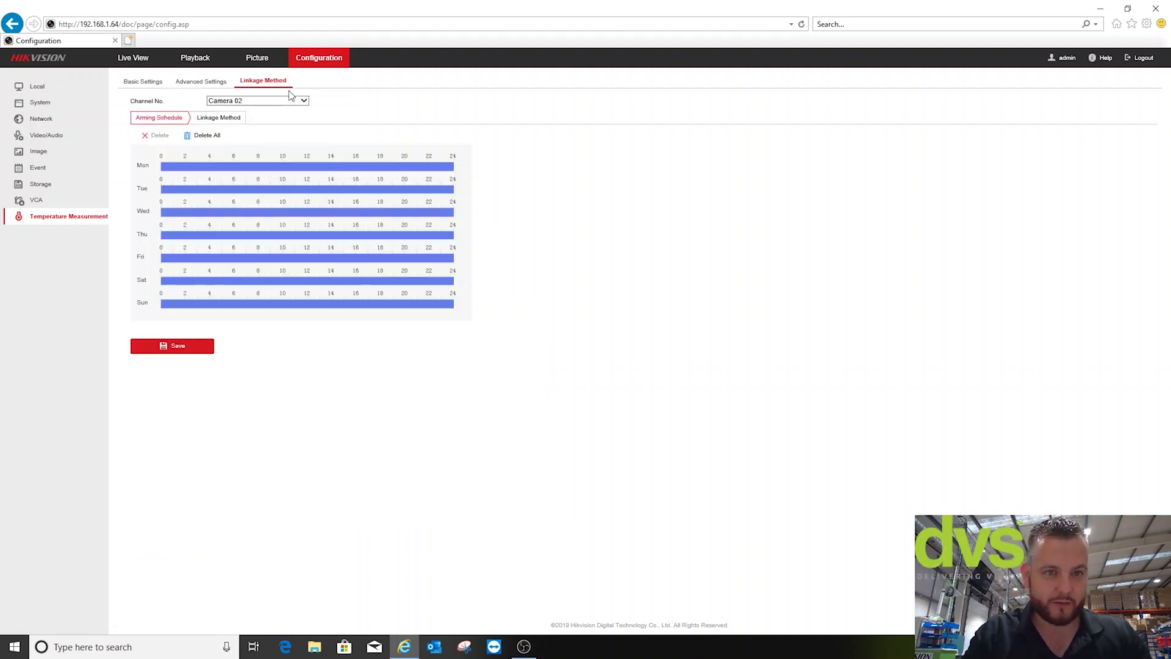
left_click(238, 118)
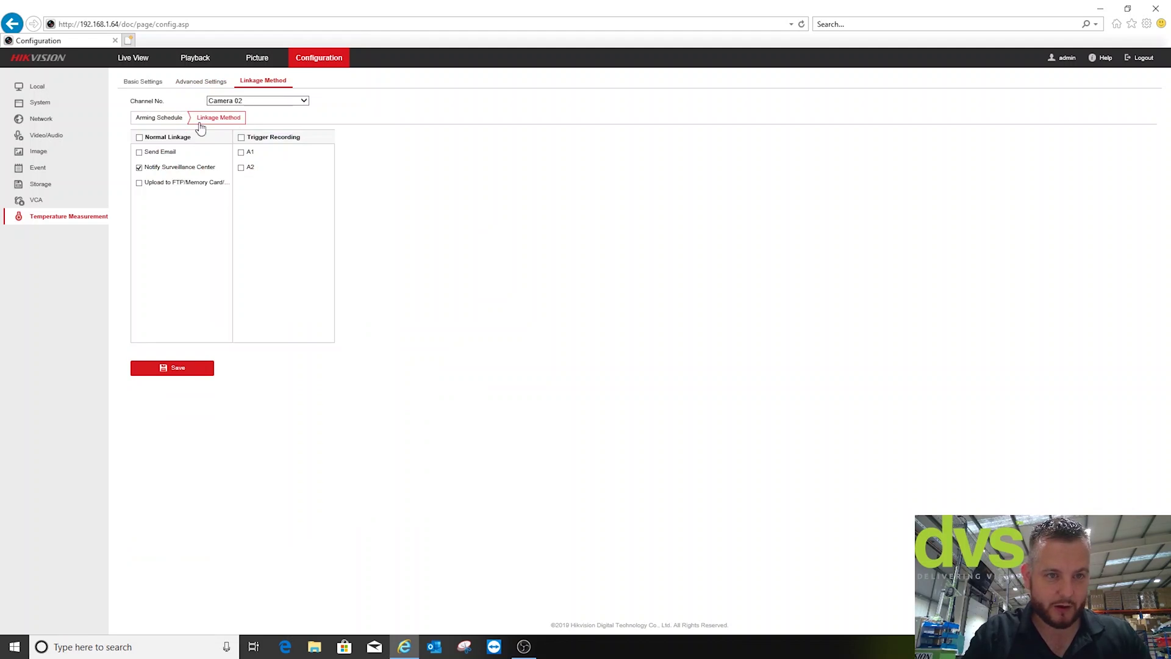
left_click(145, 60)
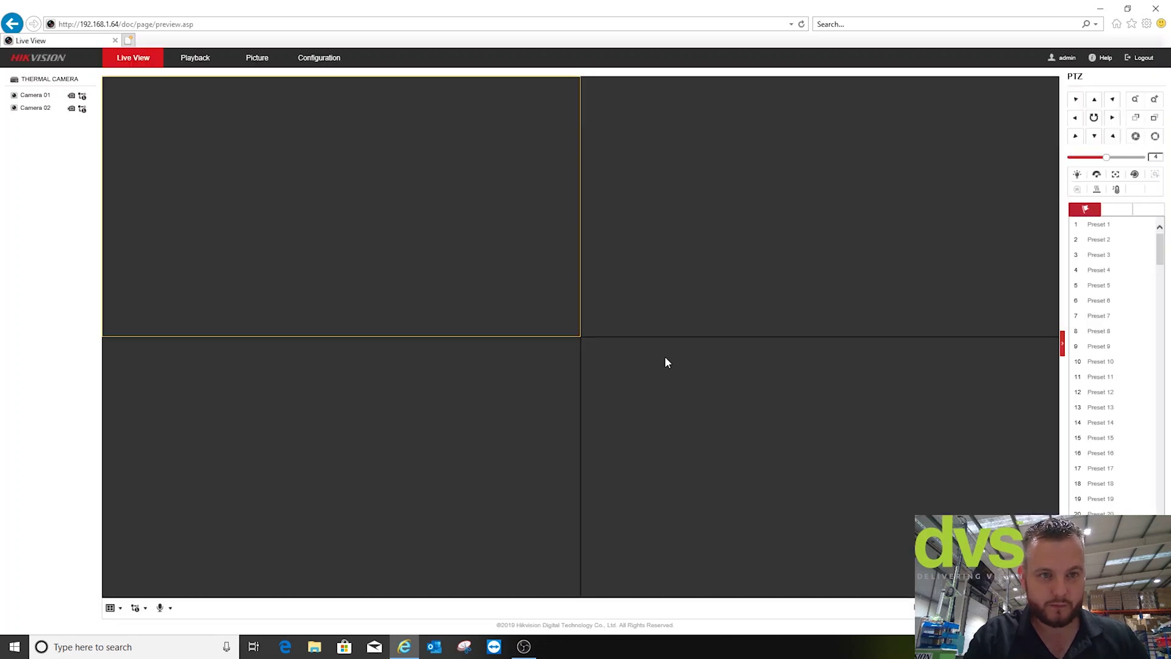
left_click(120, 608)
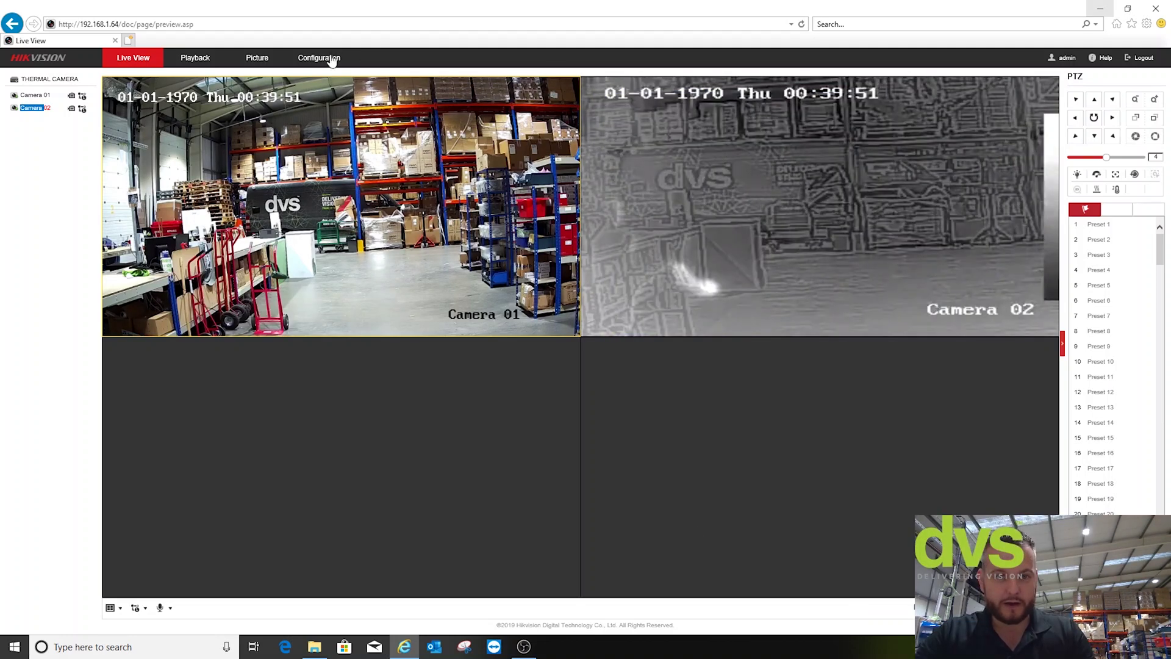
Check the VCA resource type in the camera's system maintenance configuration.
left_click(332, 58)
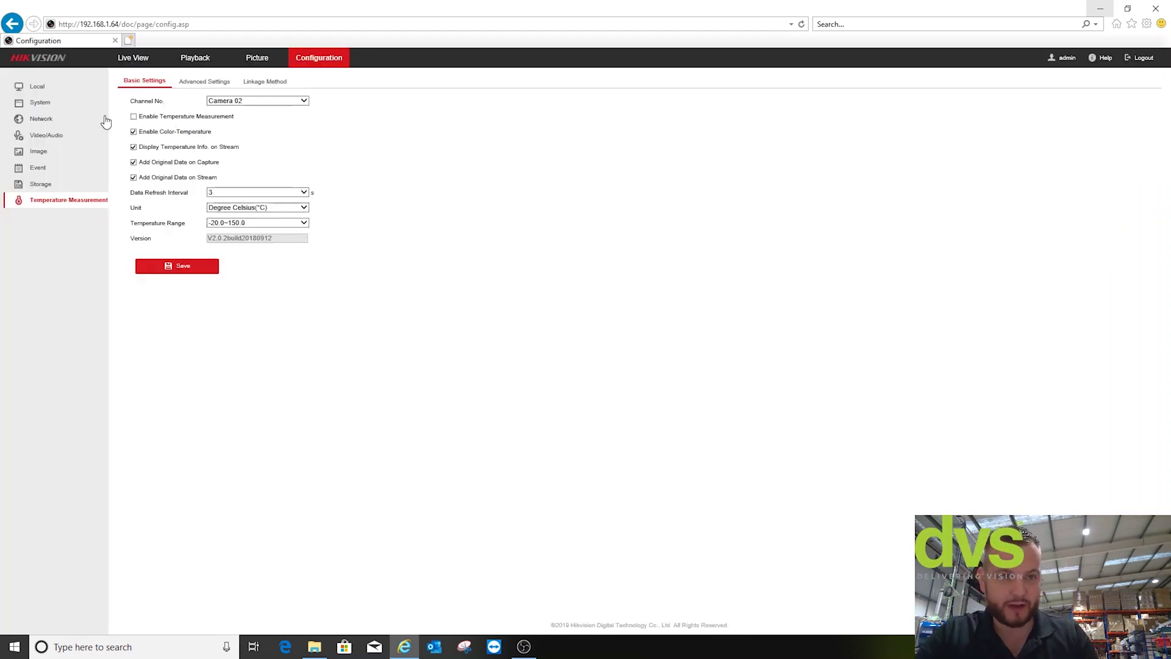
left_click(45, 105)
left_click(49, 135)
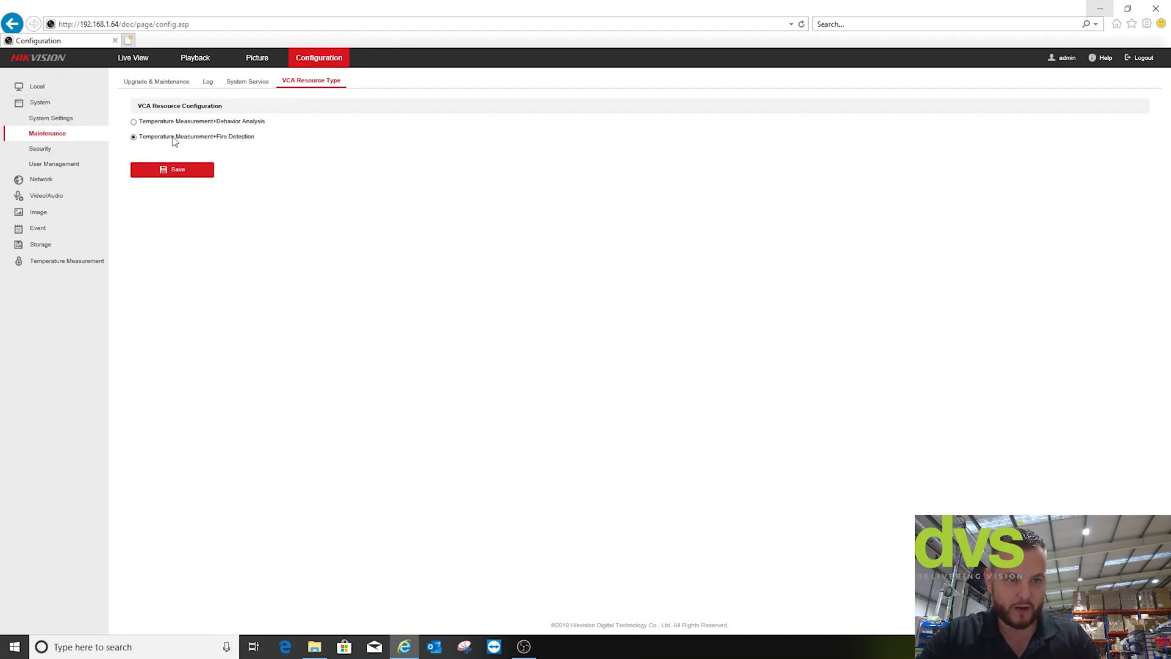
Examine the smart event parameters for Camera 02's dynamic fire source detection, including the available detection modes.
left_click(30, 228)
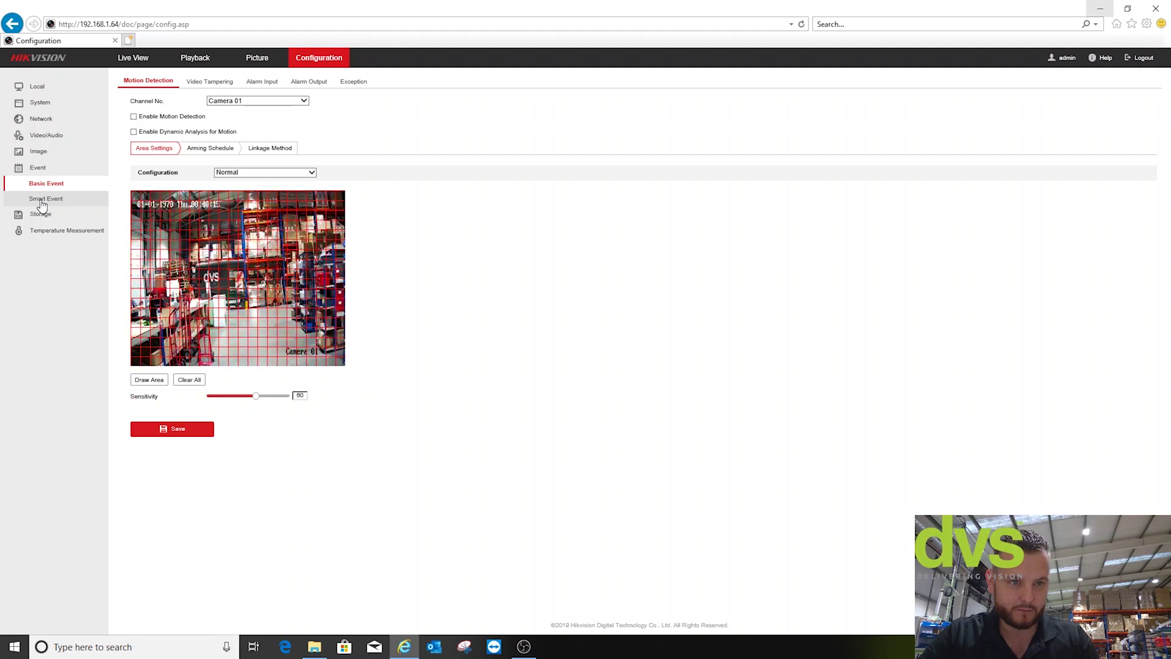
left_click(40, 199)
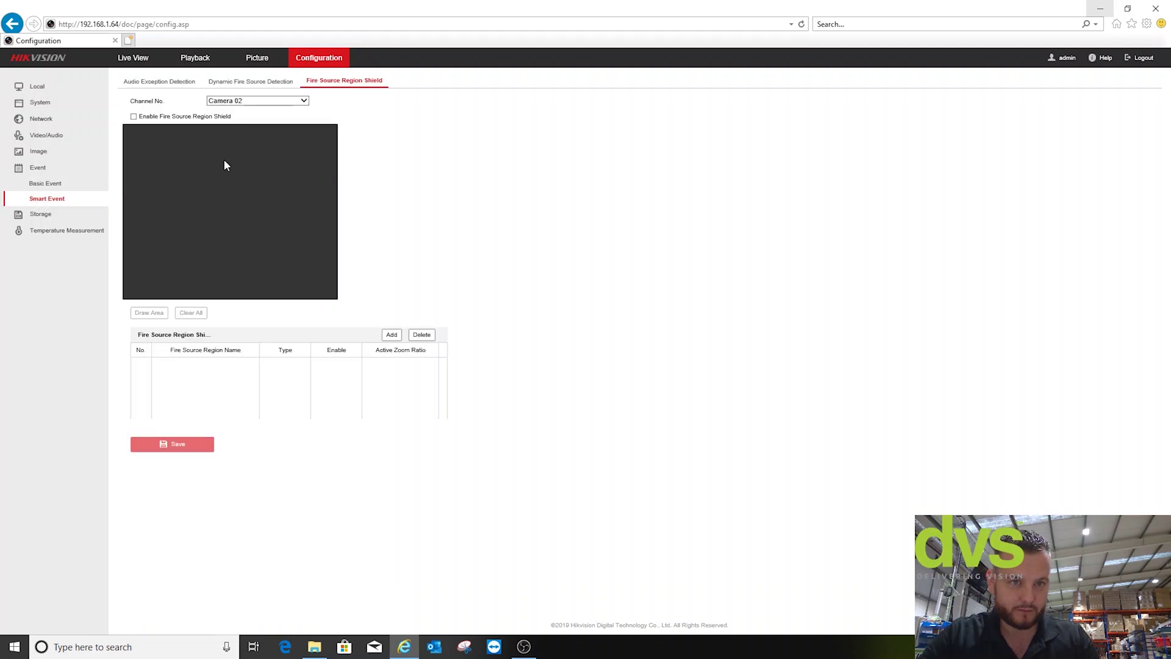
left_click(229, 83)
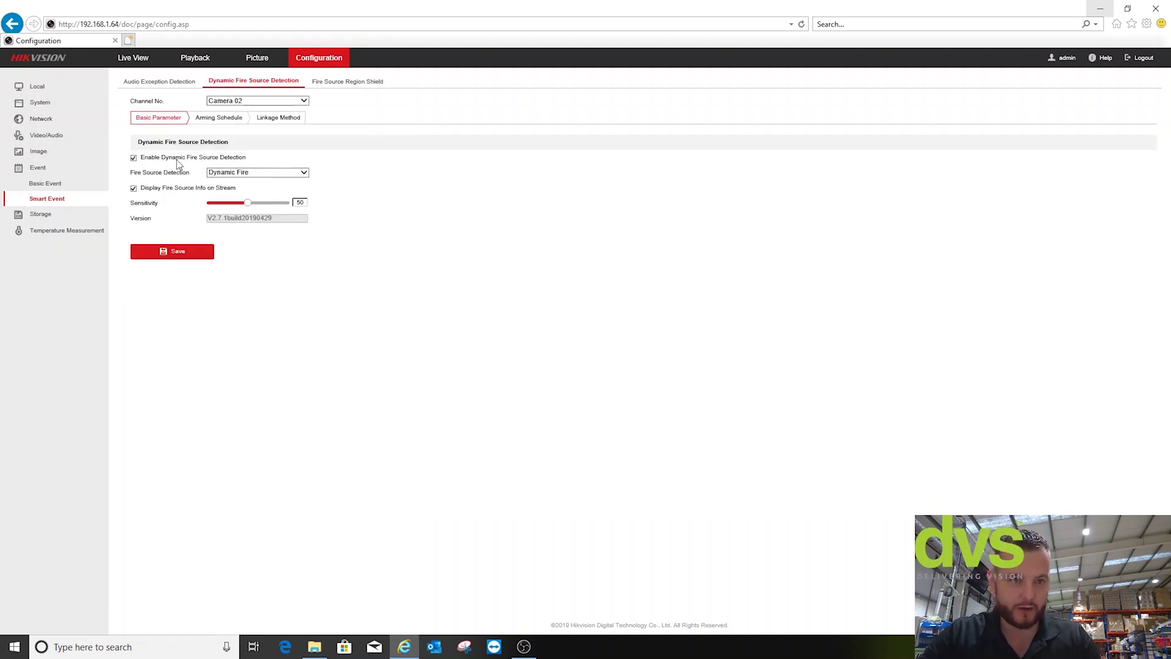
left_click(251, 175)
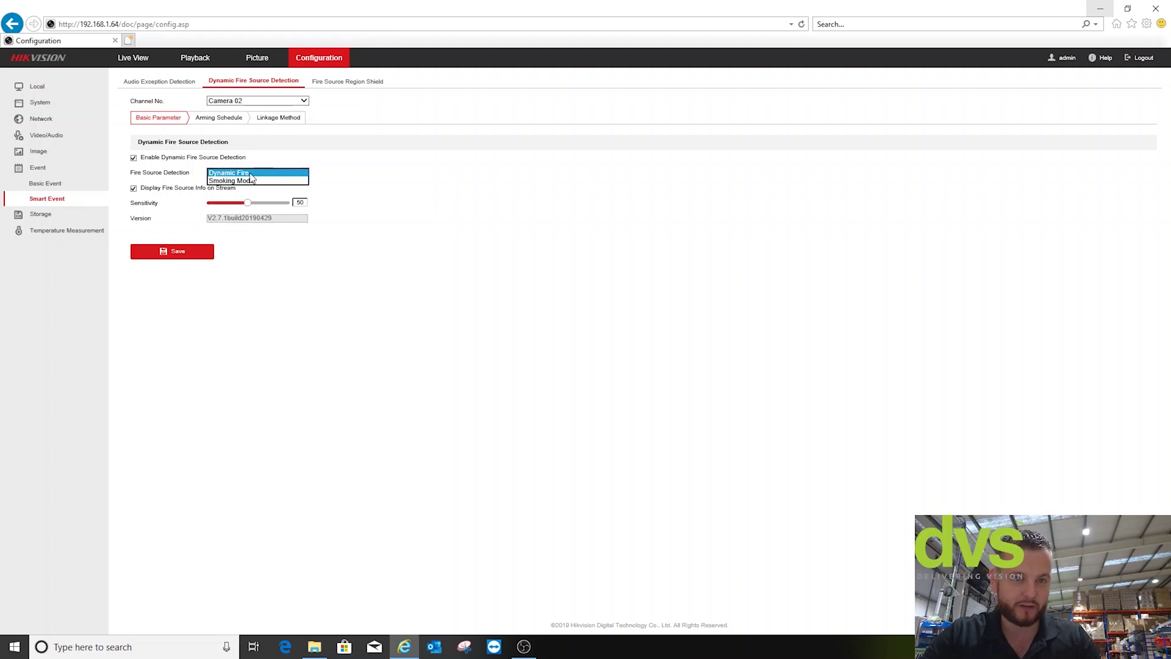
left_click(329, 169)
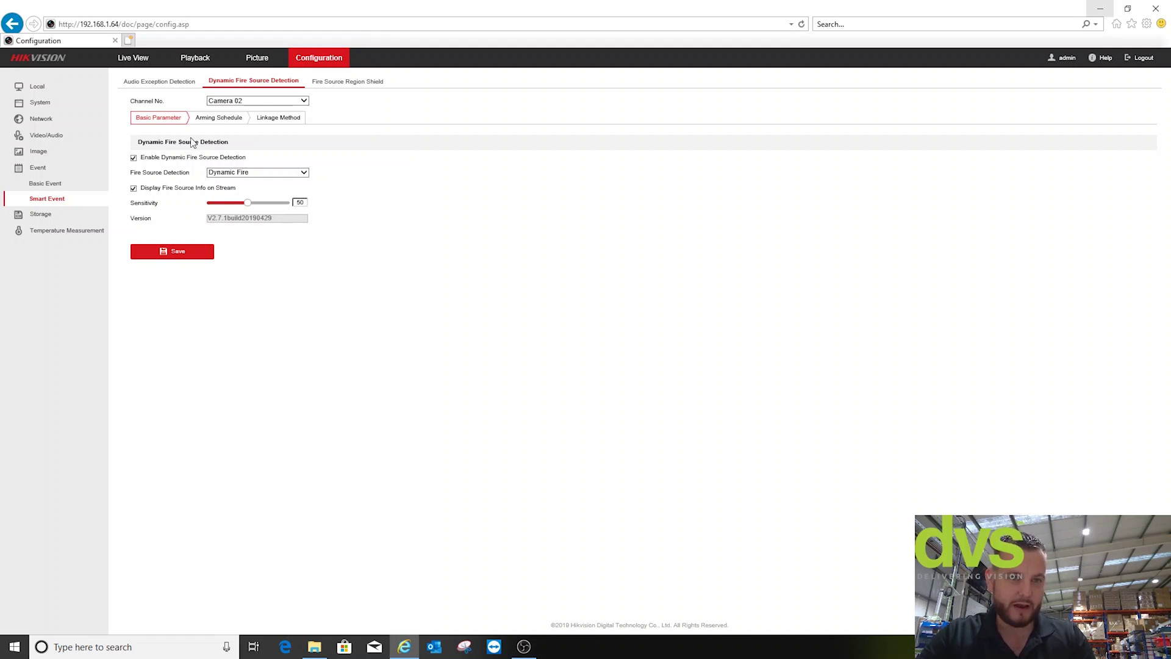
Review the arming schedule and linkage options for dynamic fire source detection, and view the fire source region shield settings.
left_click(223, 119)
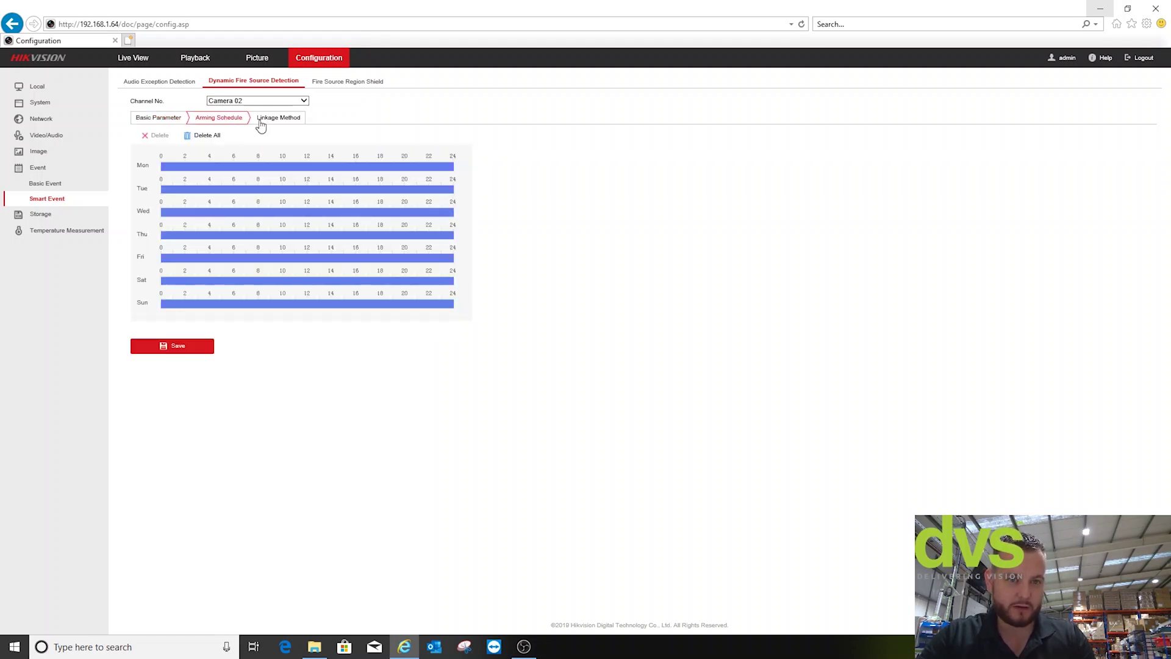
left_click(278, 119)
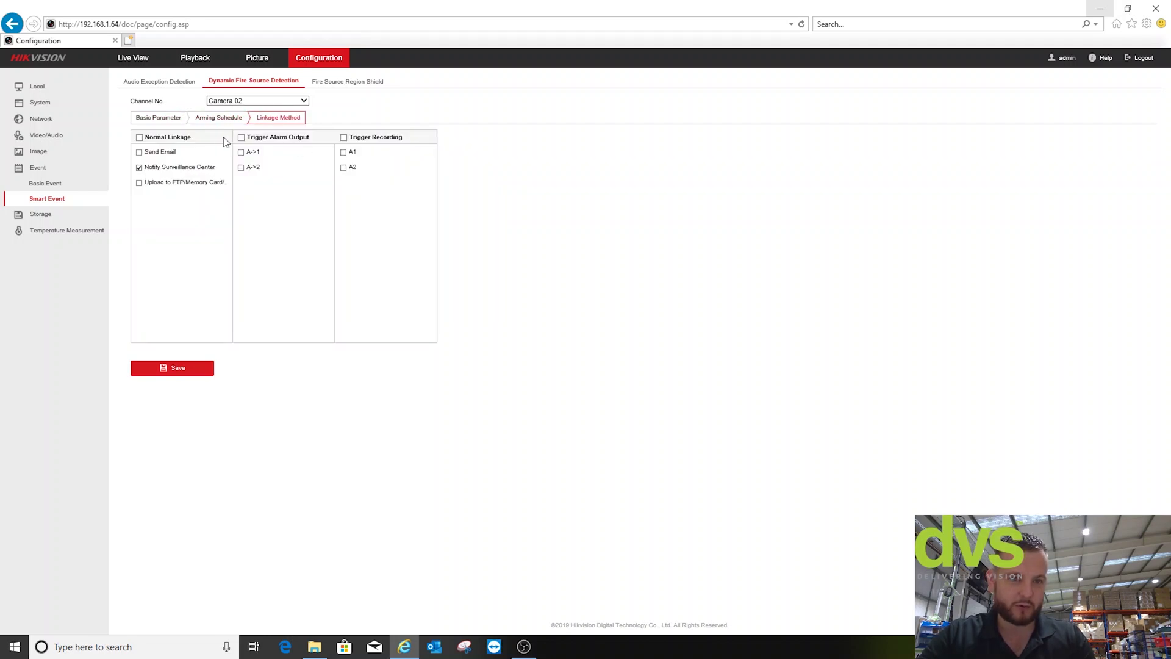
left_click(170, 120)
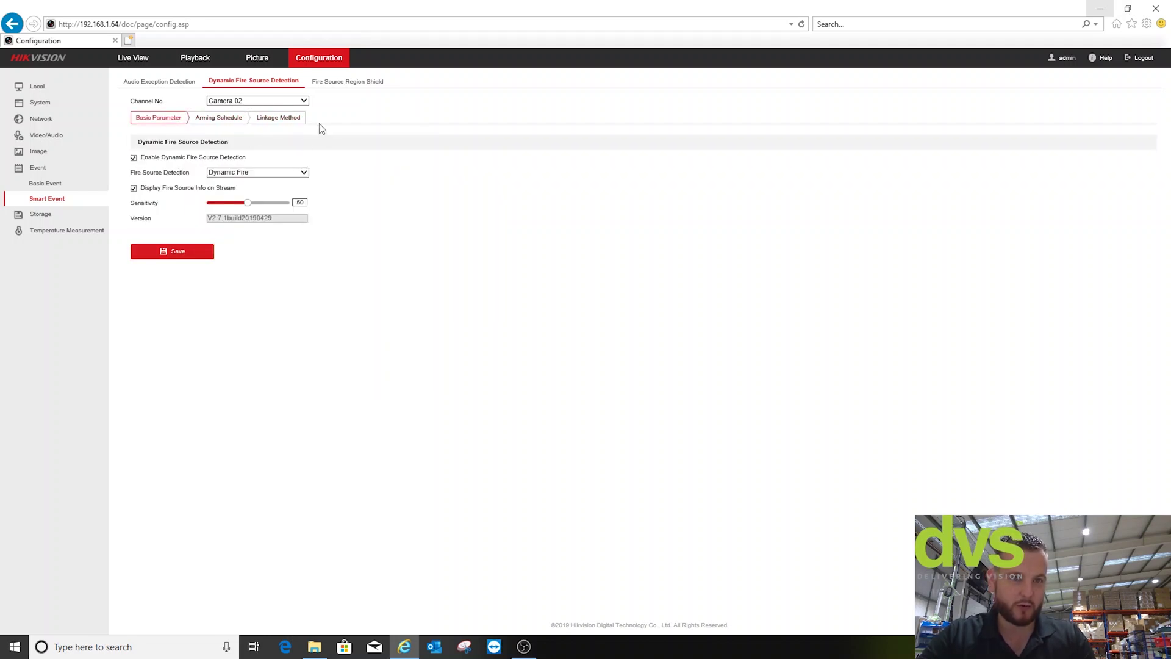
left_click(335, 86)
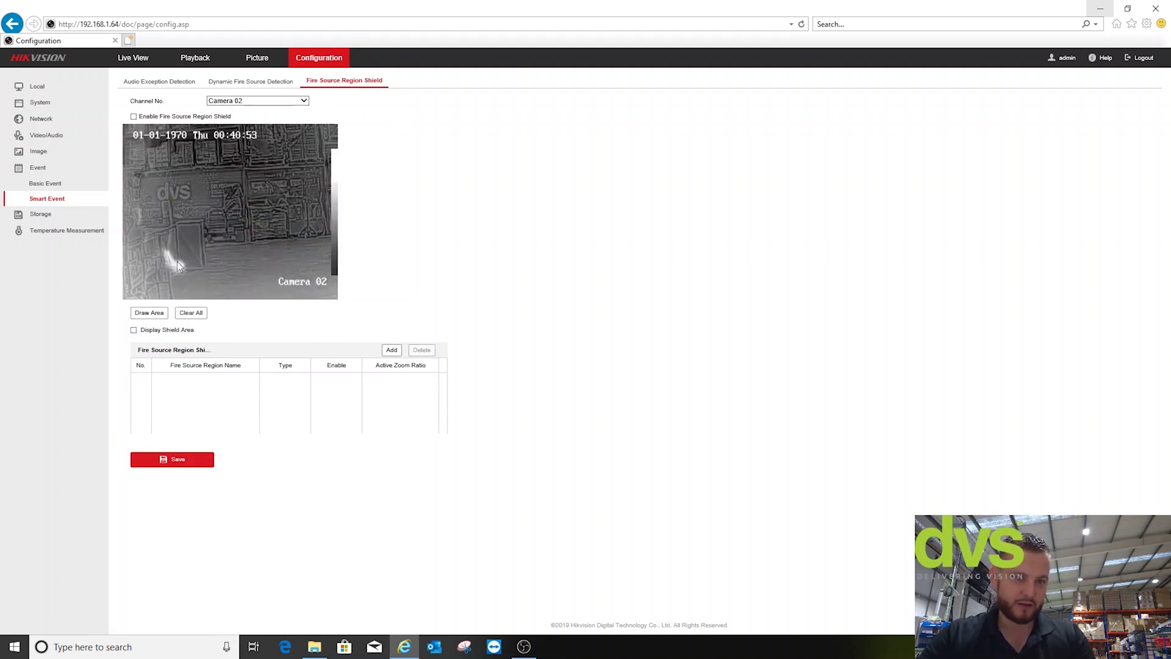
Return to the live view and show Camera 02's thermal image in full screen.
left_click(133, 57)
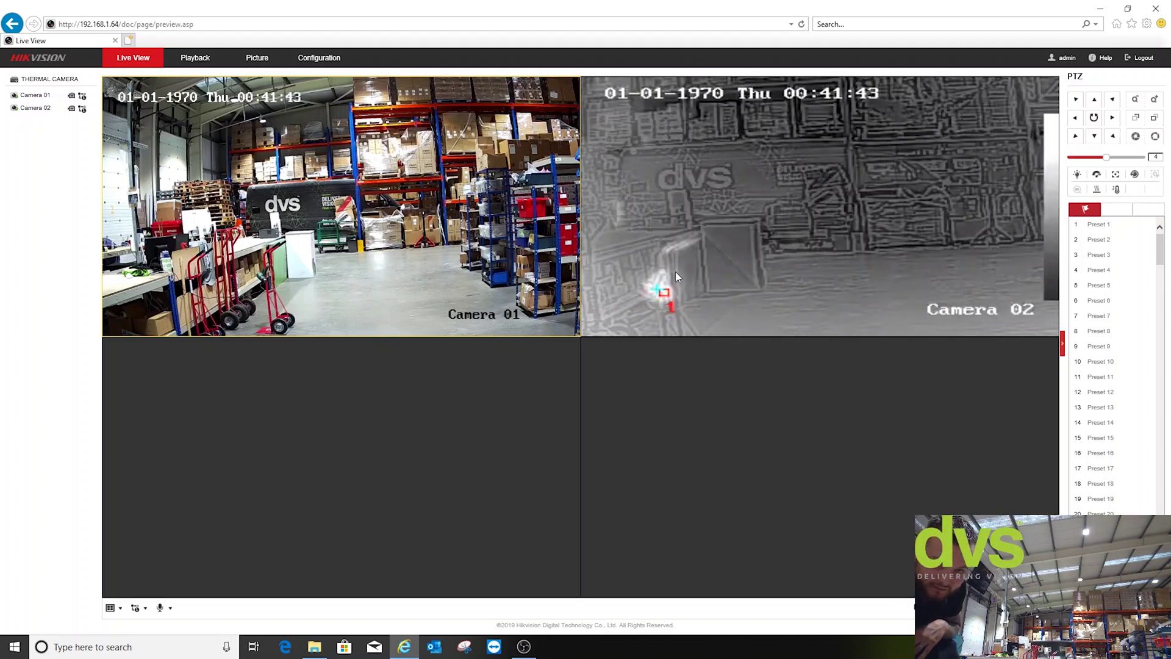
double_click(701, 251)
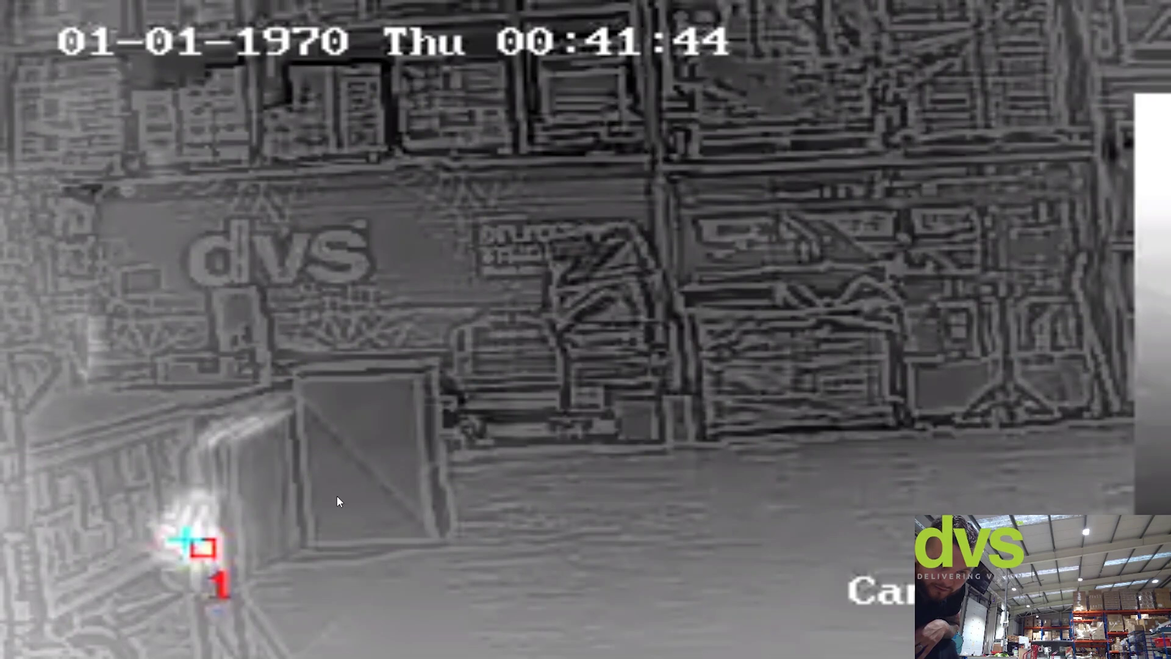